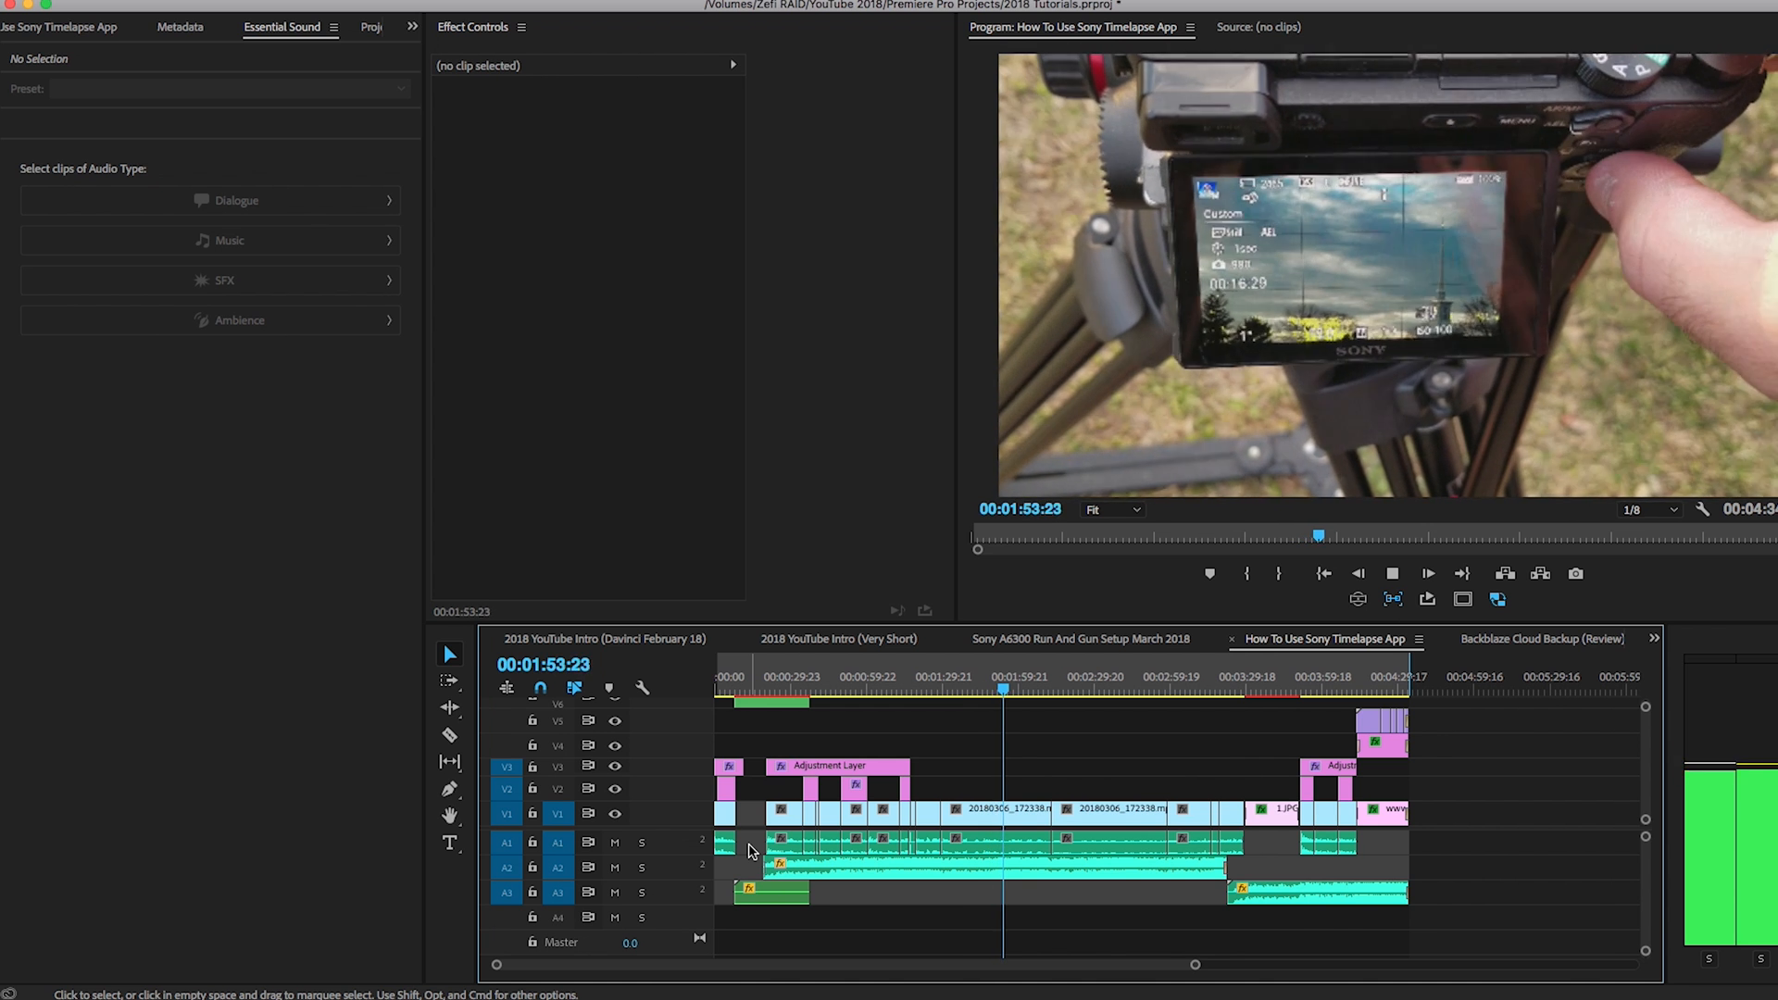
Mute audio track A2 and stop the sequence playback
left_click(614, 866)
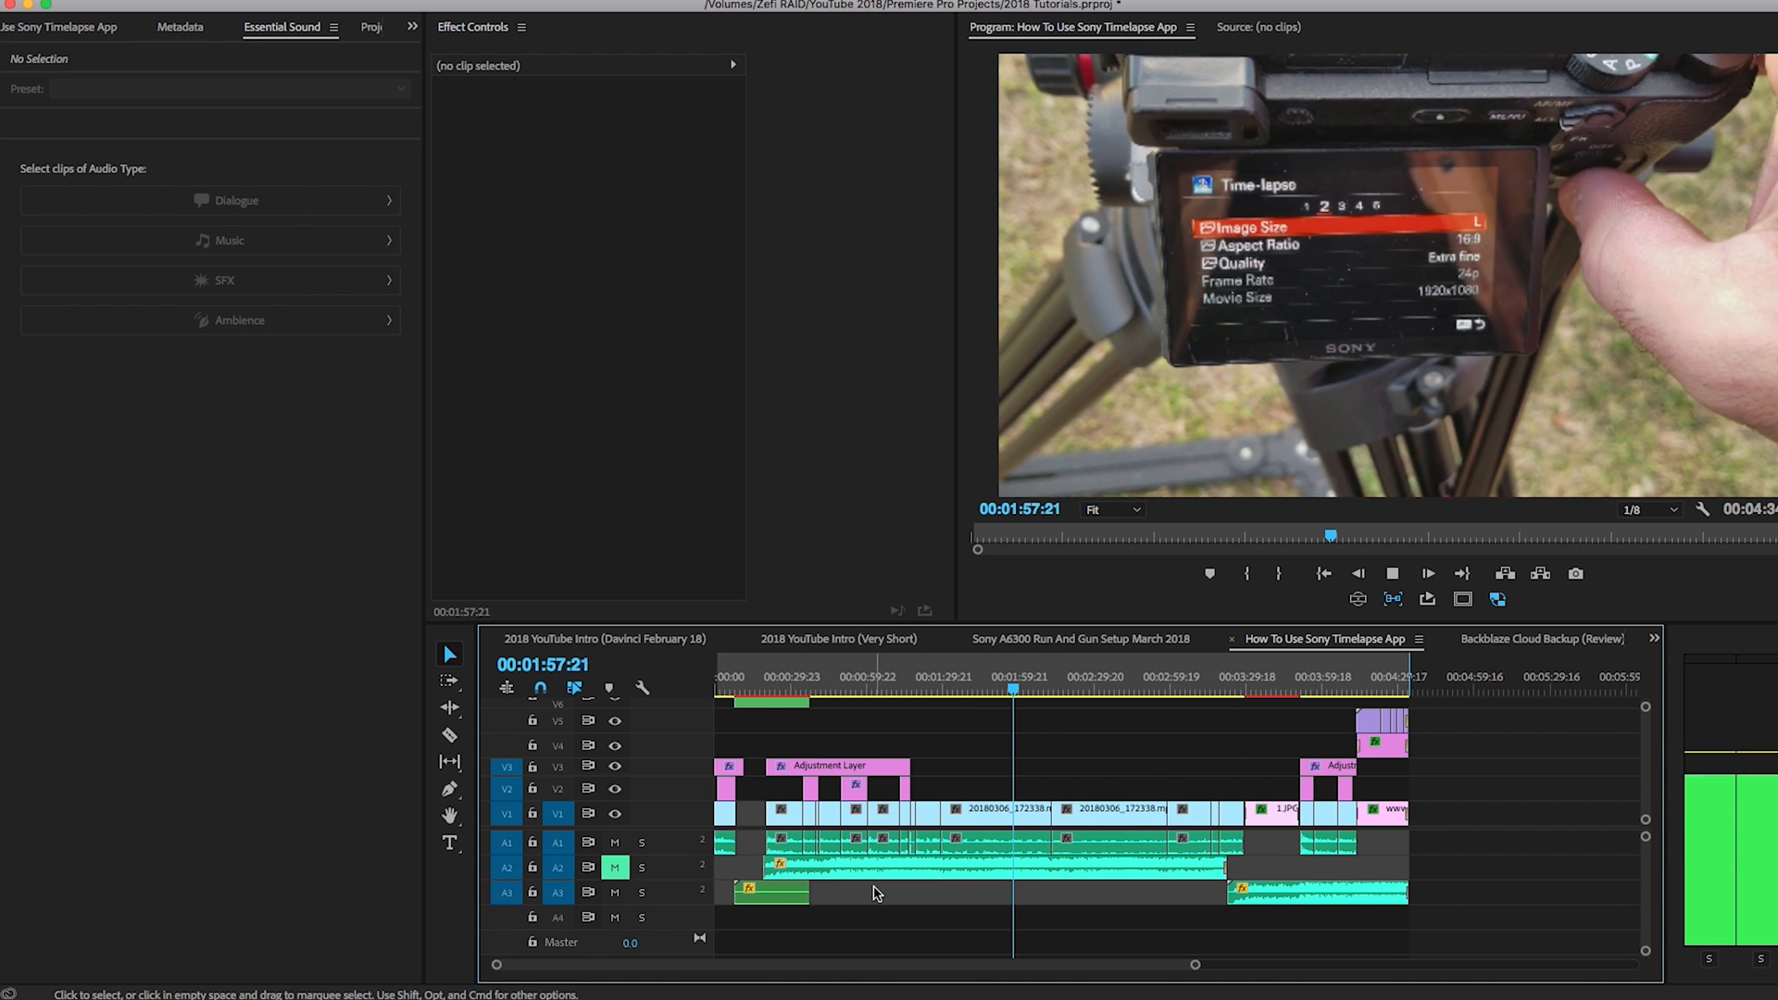
key("space")
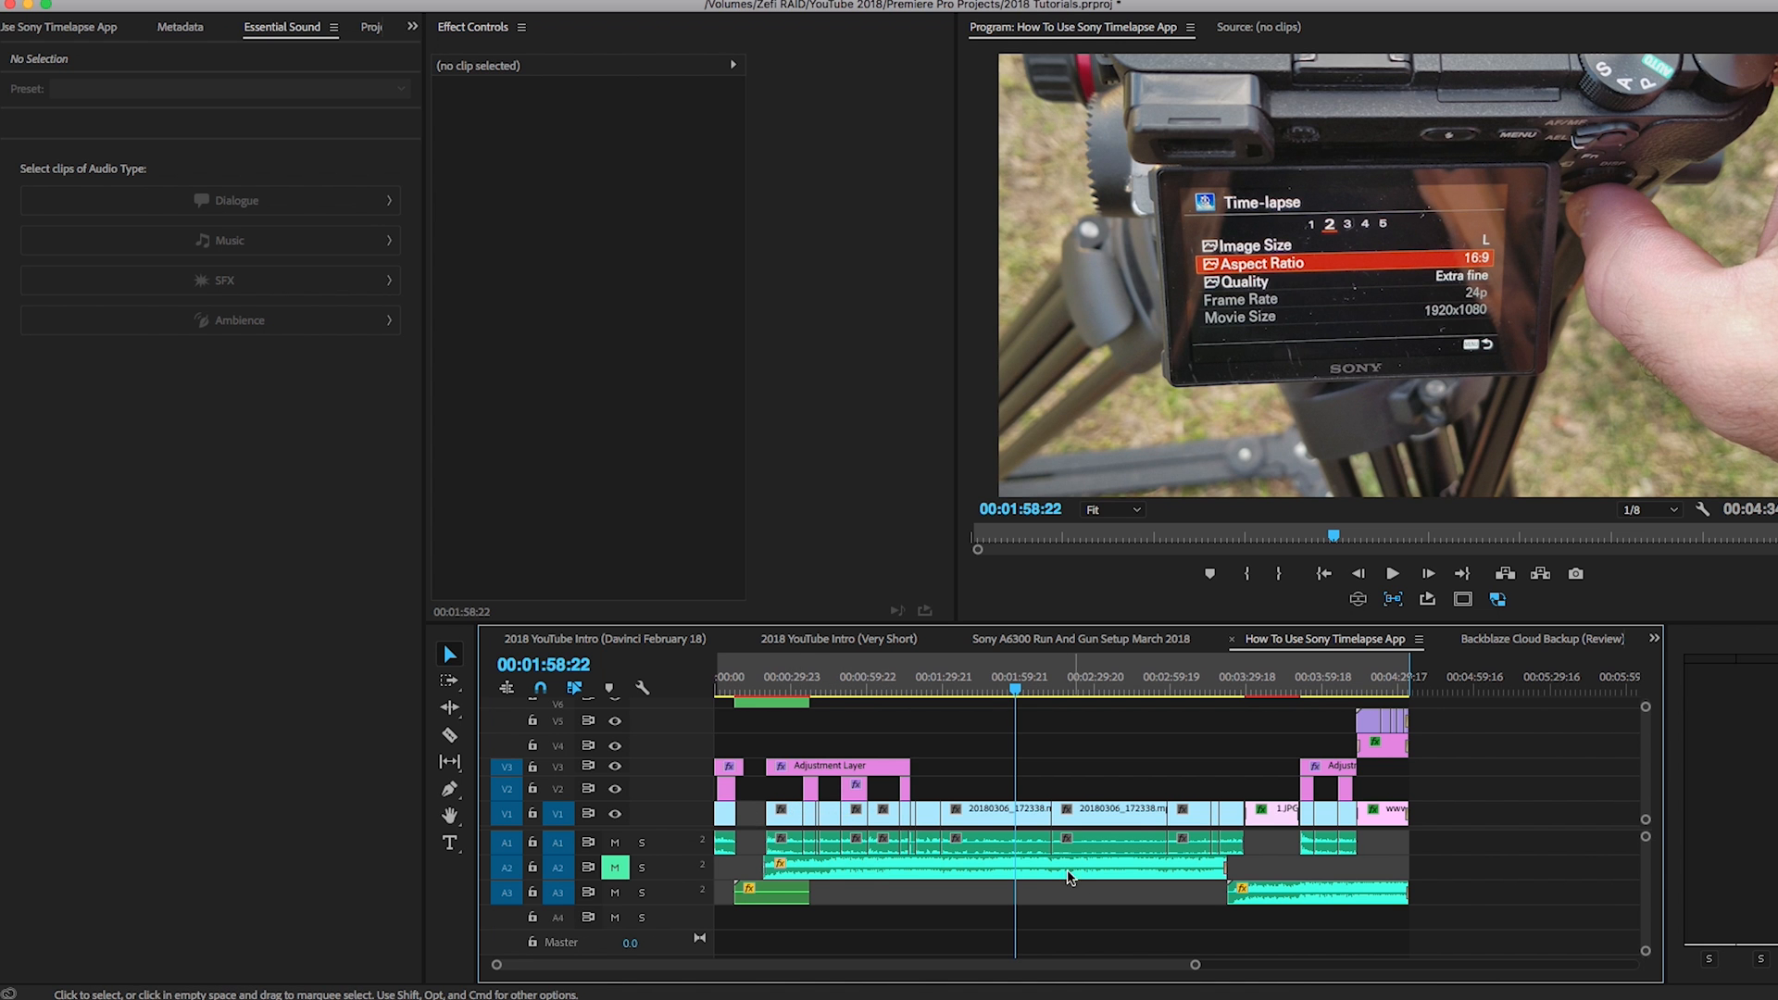
key("equal")
key("equal")
key("equal")
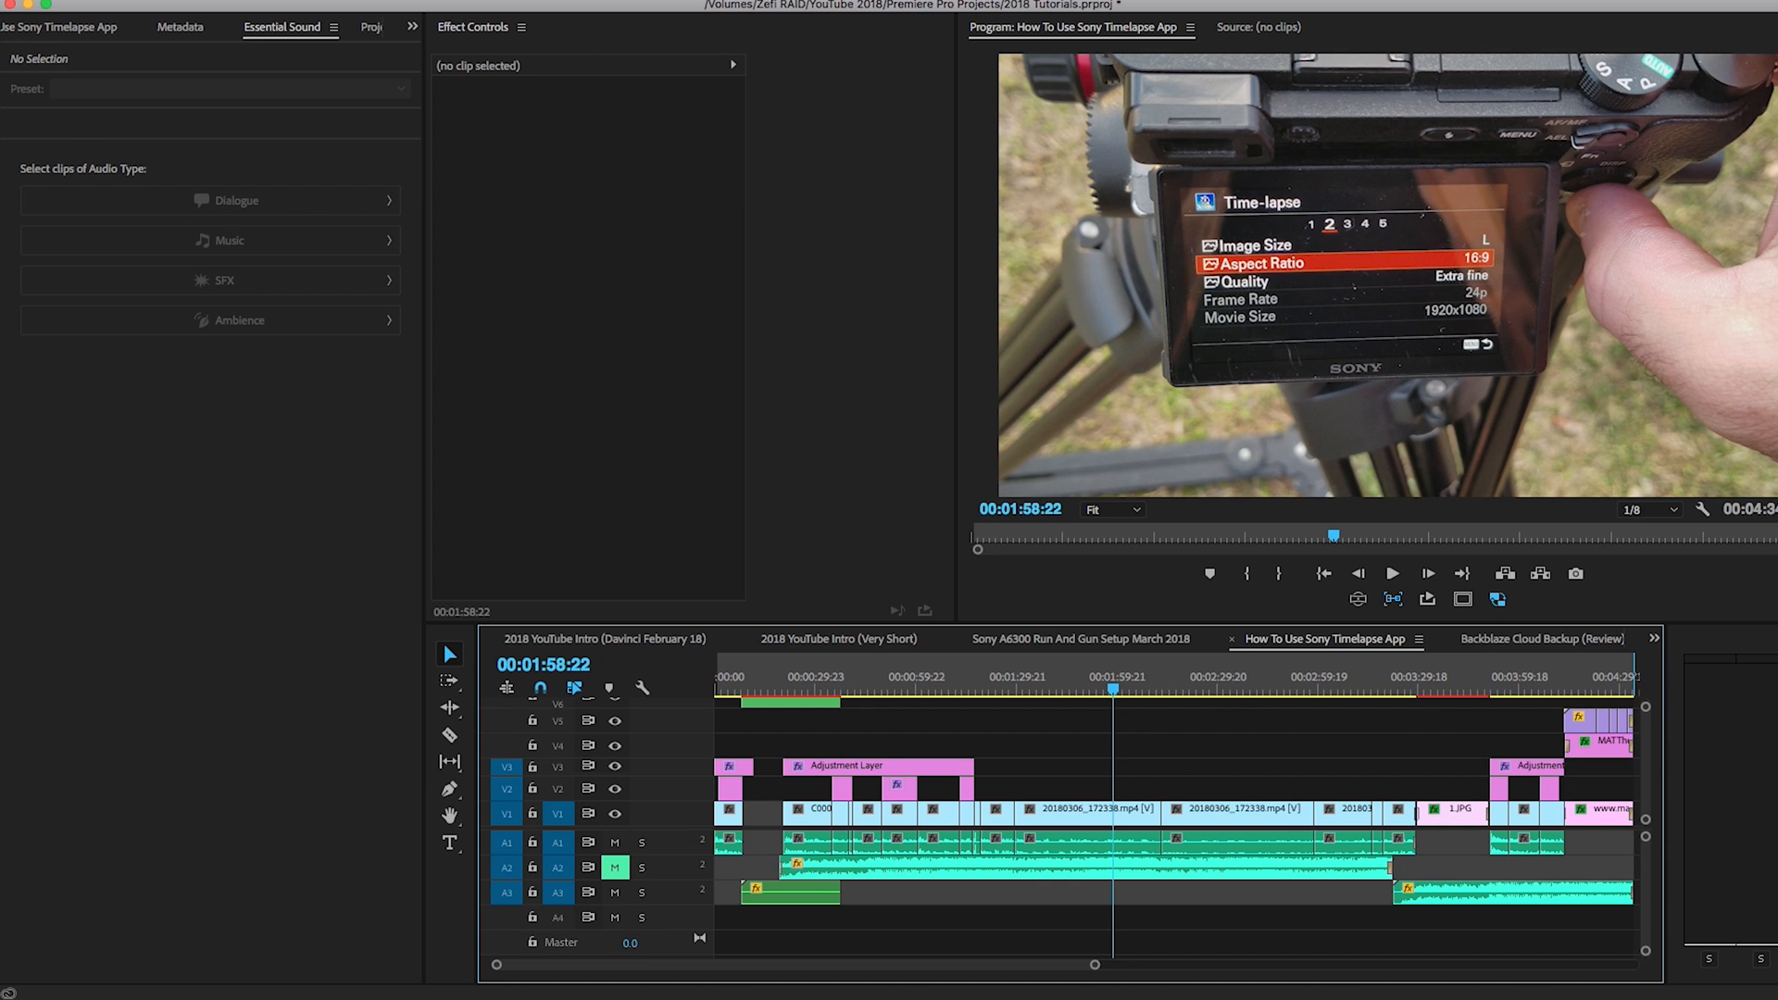
Bring up the Essential Sound panel and check the audio type options for a voice clip on track A1
left_click(2, 2)
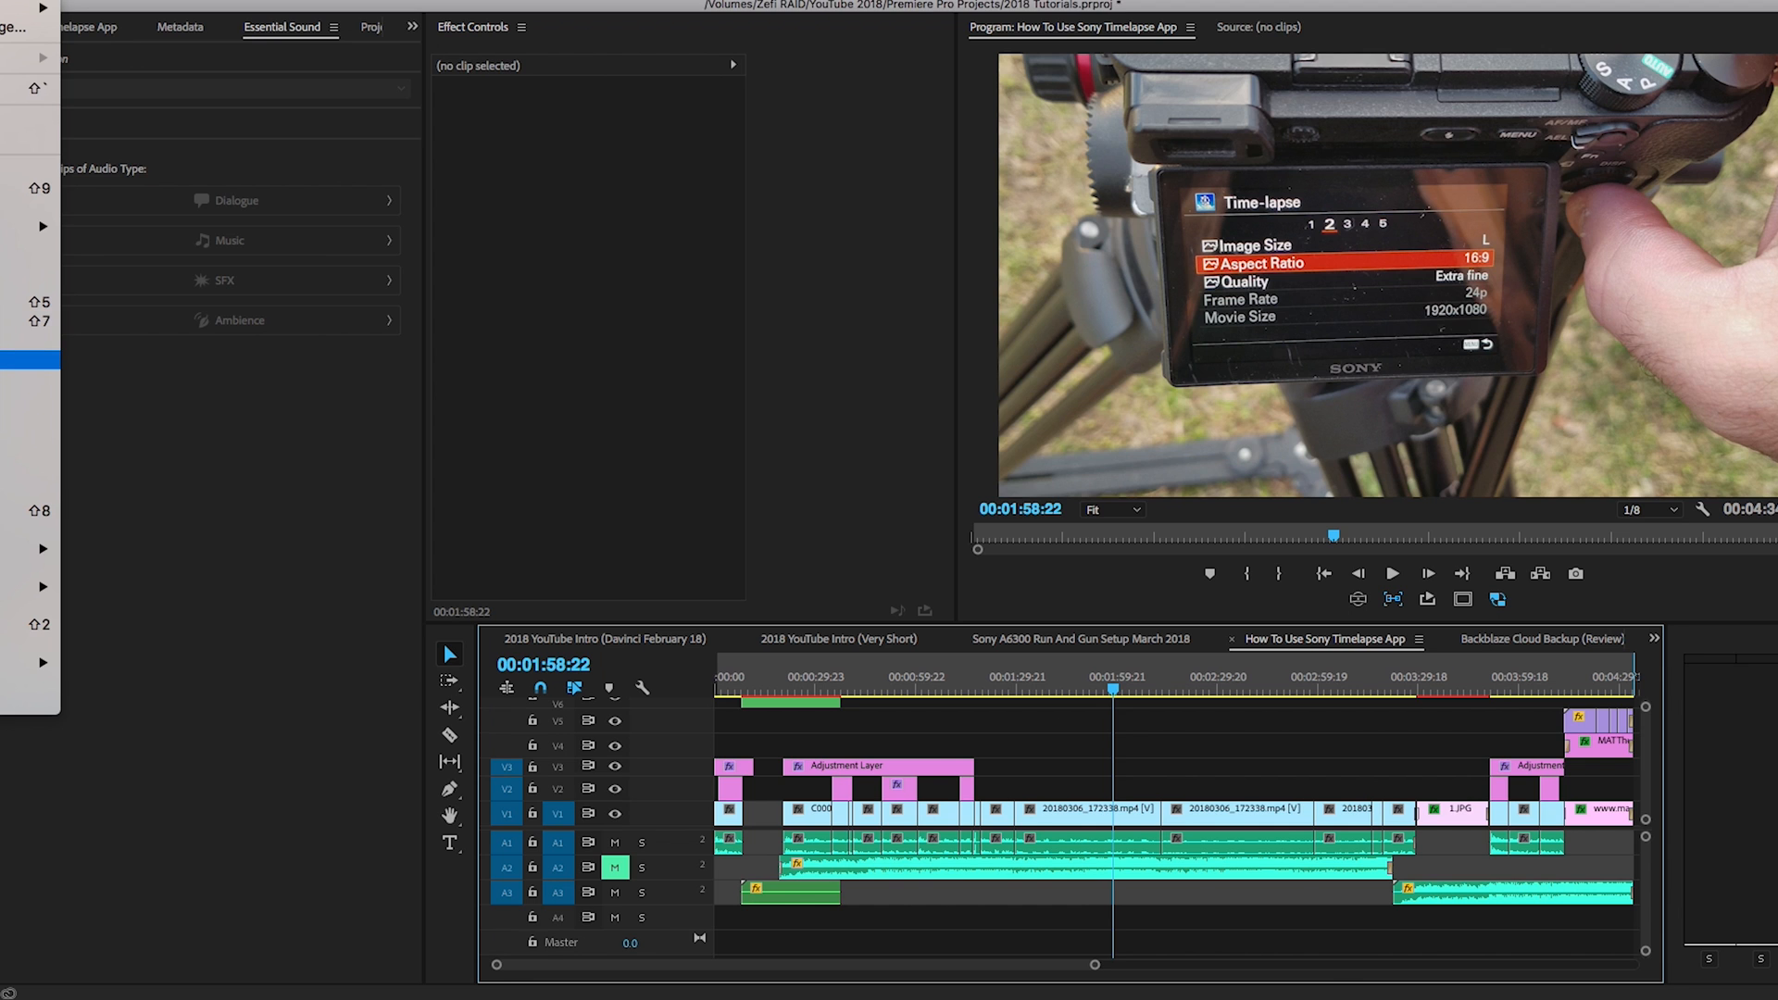
left_click(4, 359)
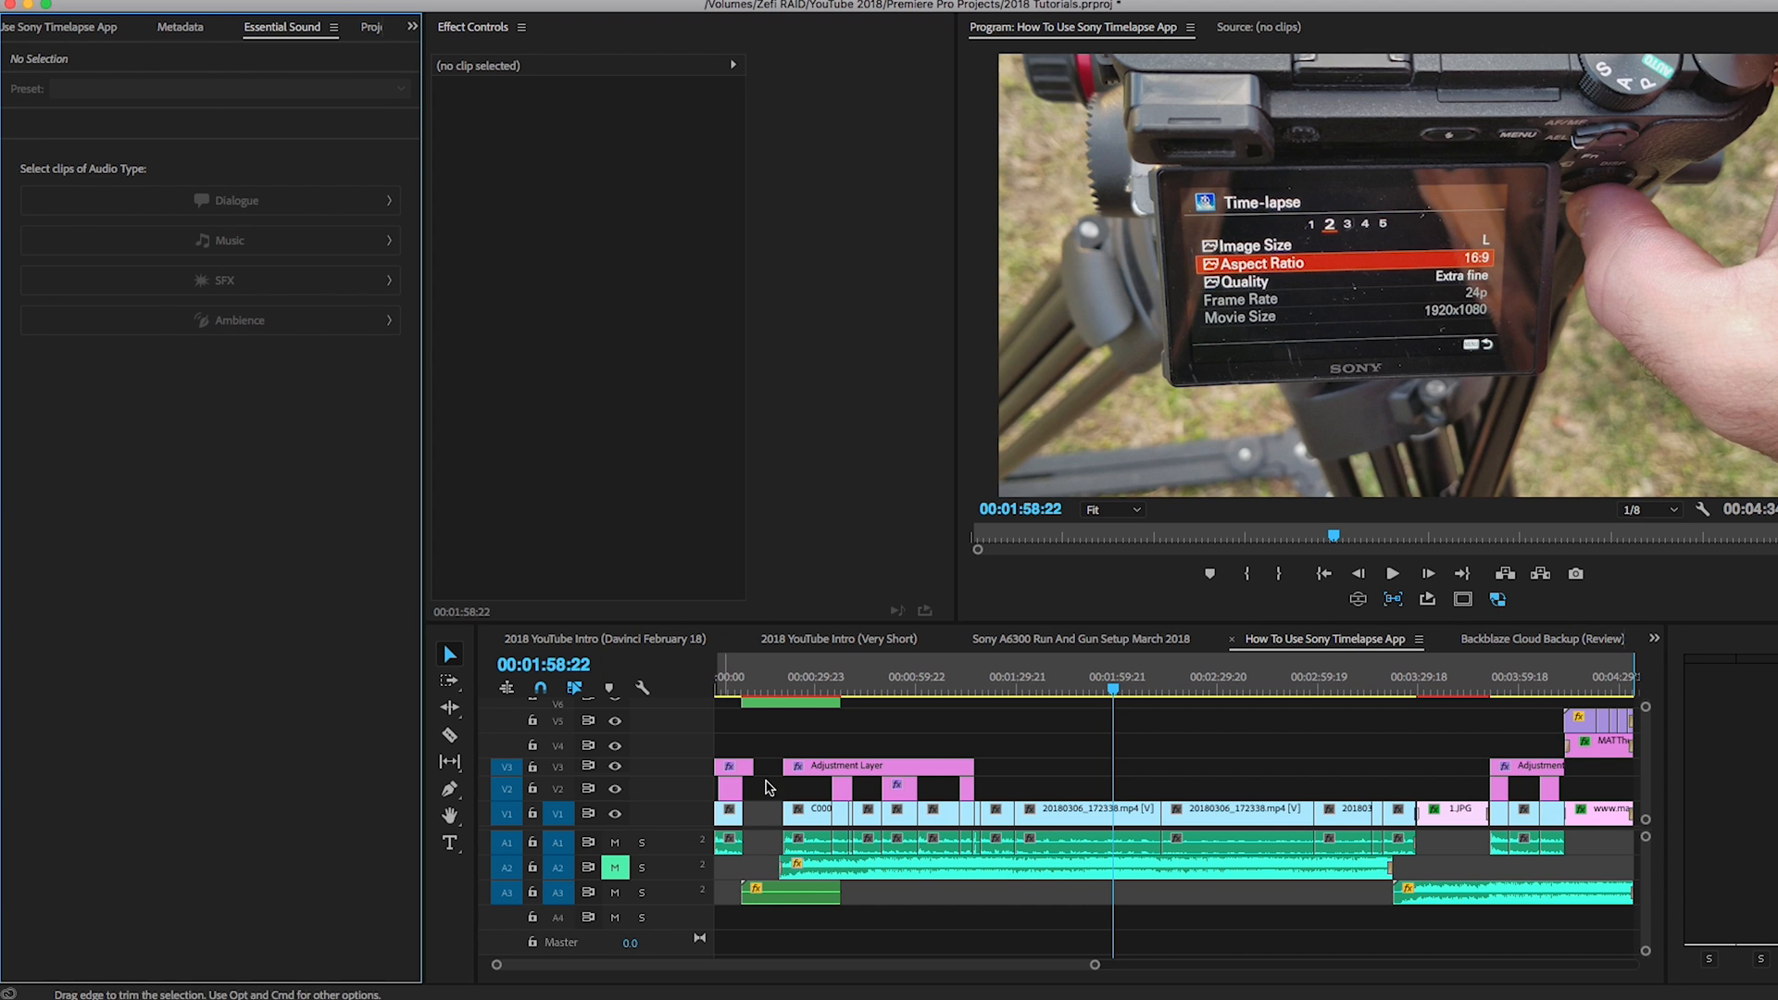
left_click(1083, 846)
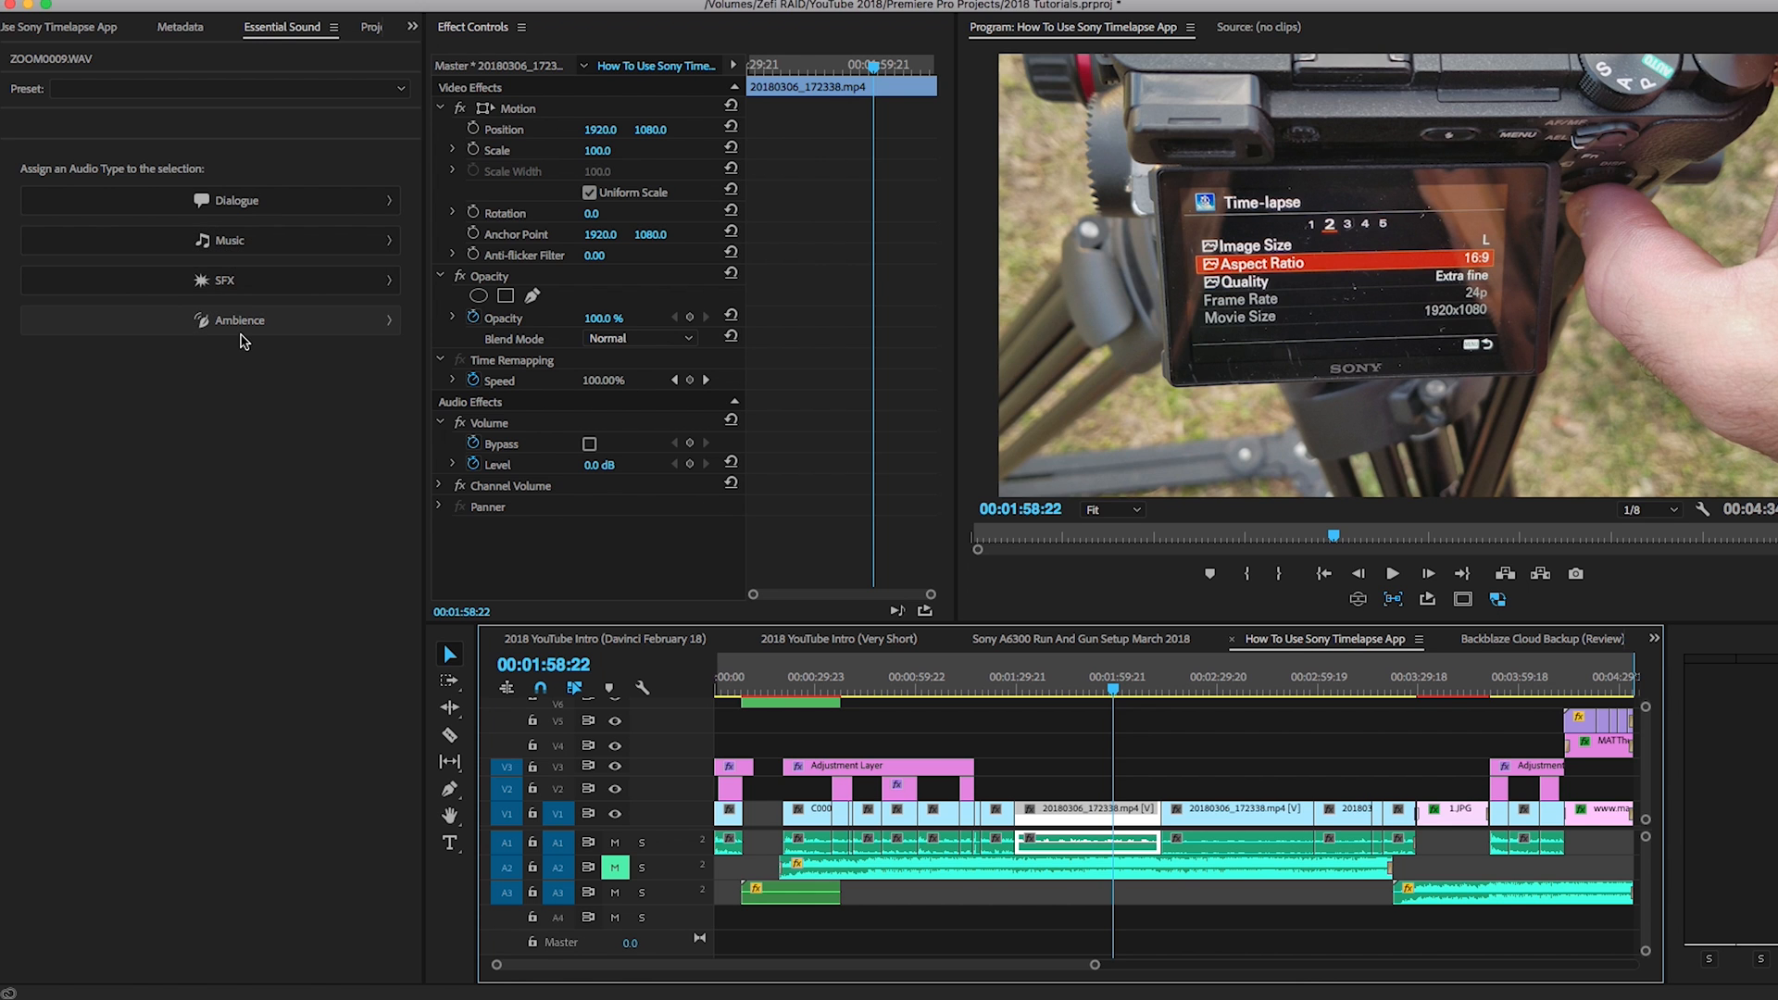
left_click(1504, 918)
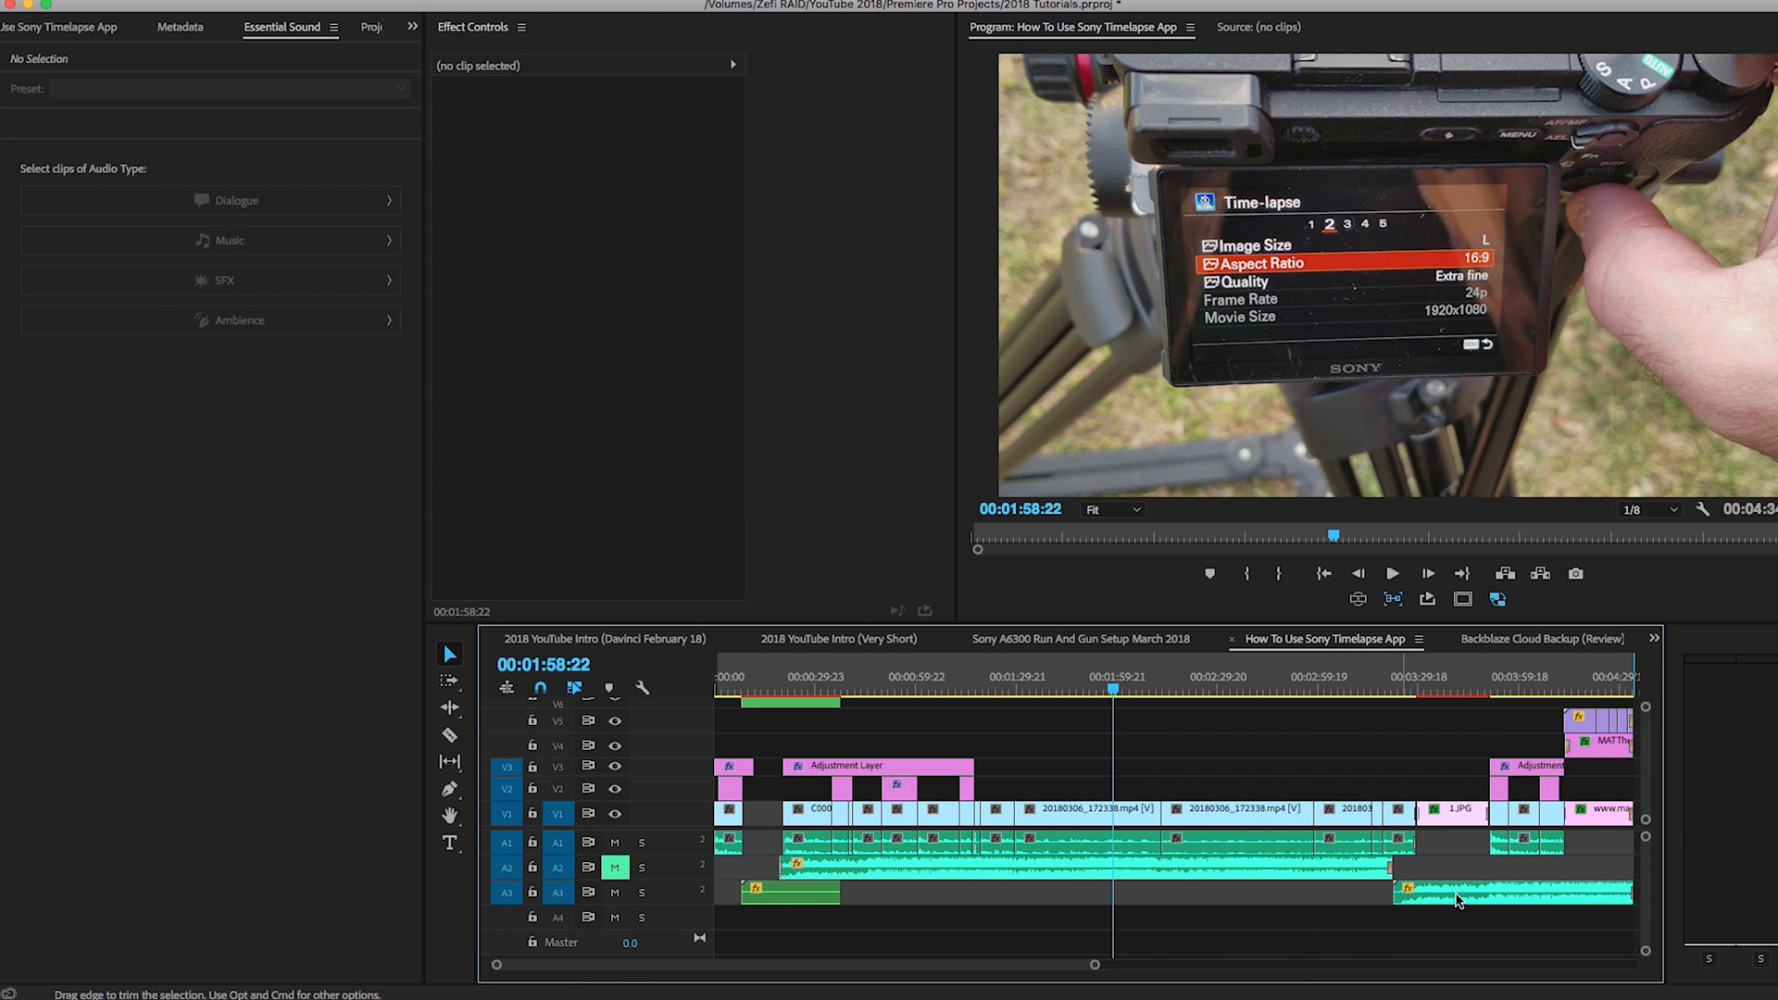
Assign all voice clips on track A1 the Dialogue audio type with the Balanced Male Voice preset
left_click_drag(1588, 845, 708, 841)
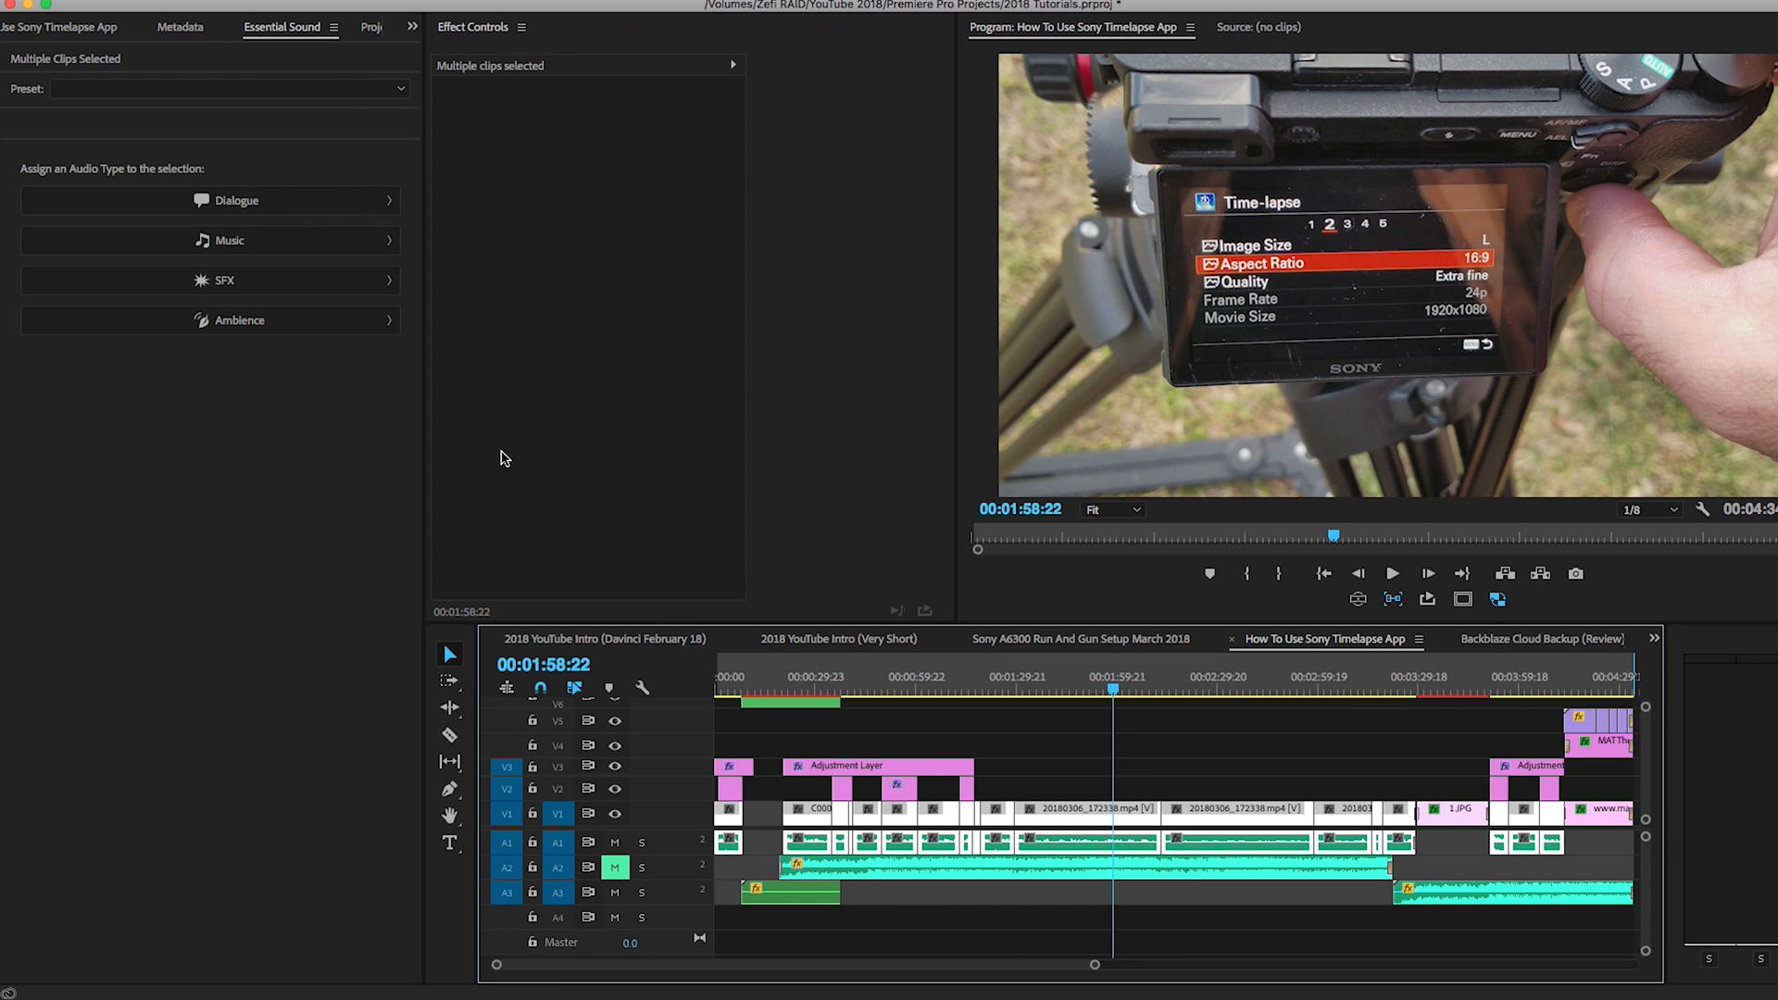
left_click(268, 202)
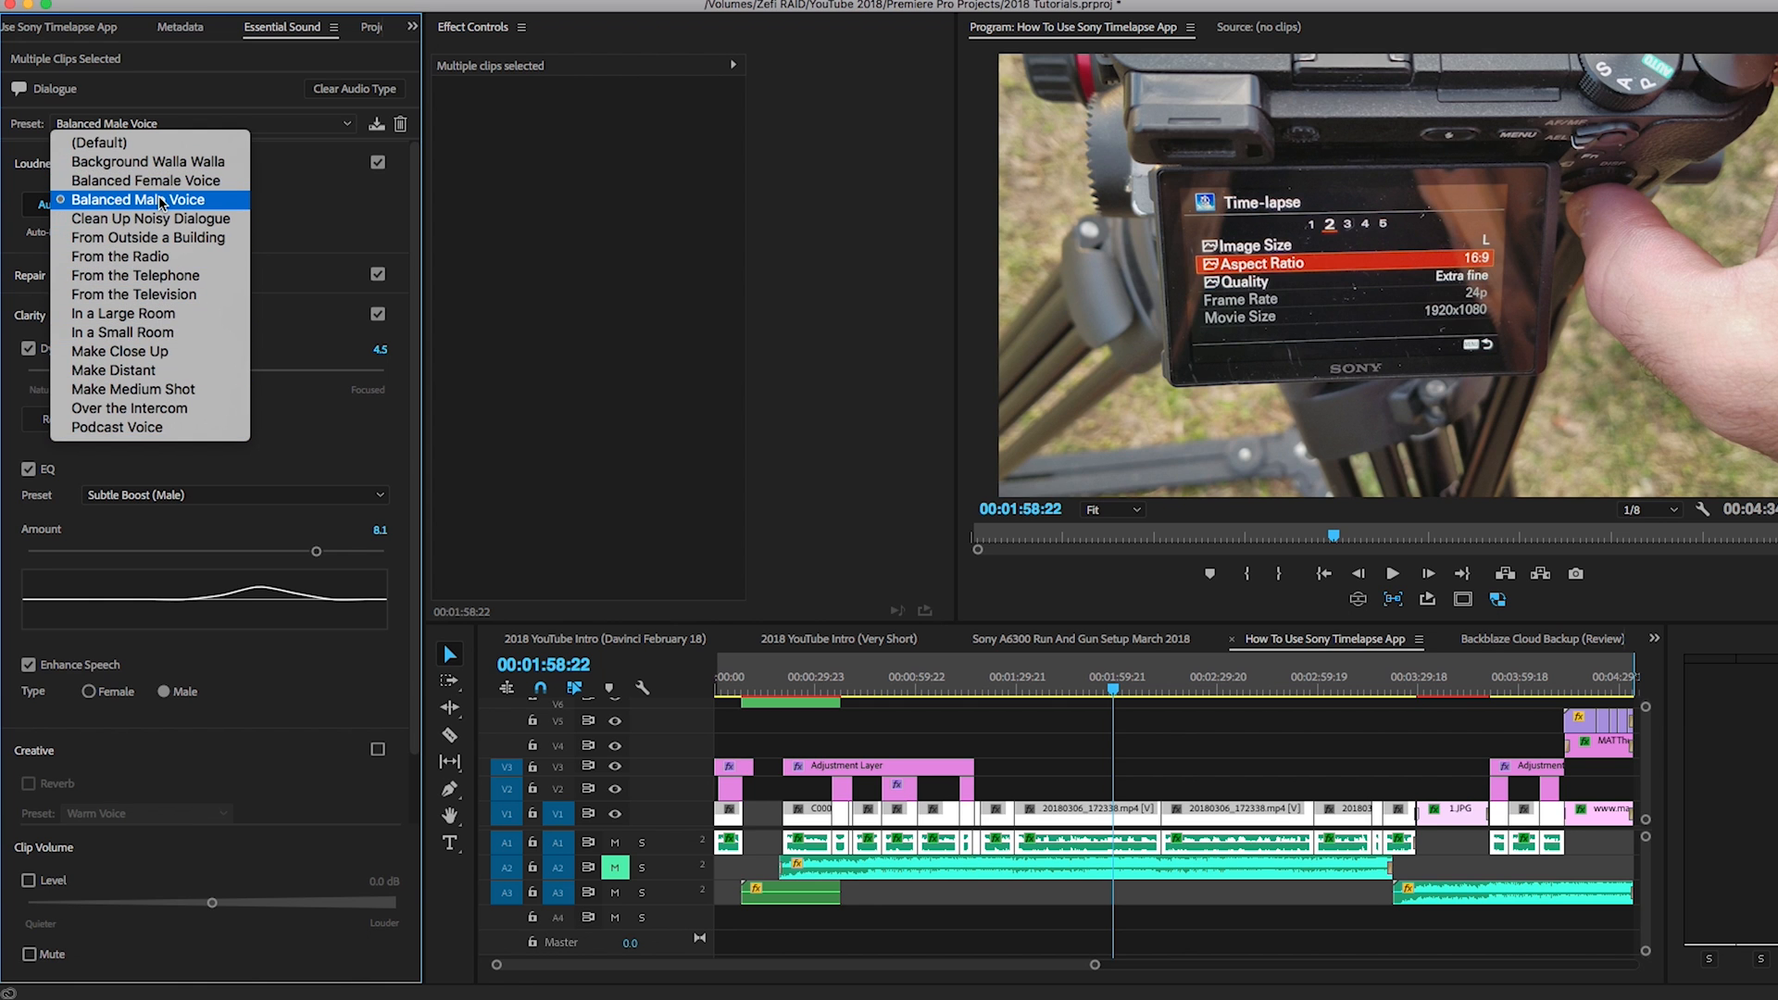
left_click(155, 204)
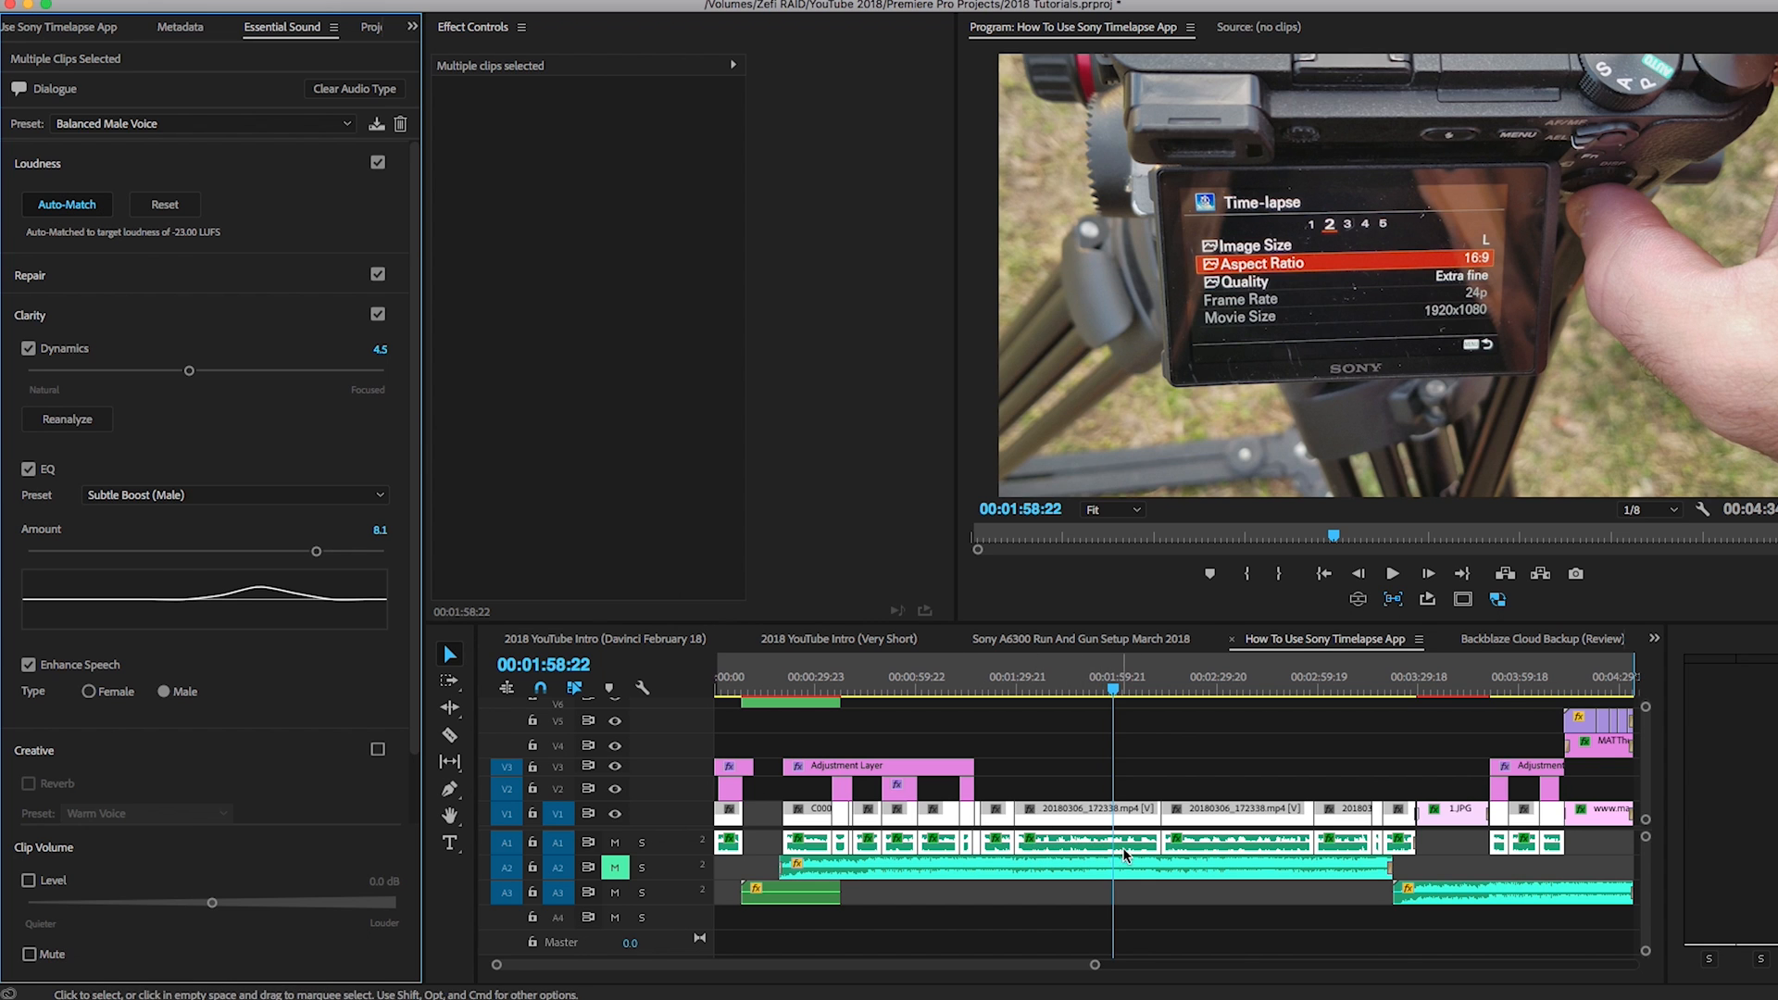
Review the Loudness and Repair settings, set the Clarity Dynamics amount to 4.9, and save the project
left_click(154, 164)
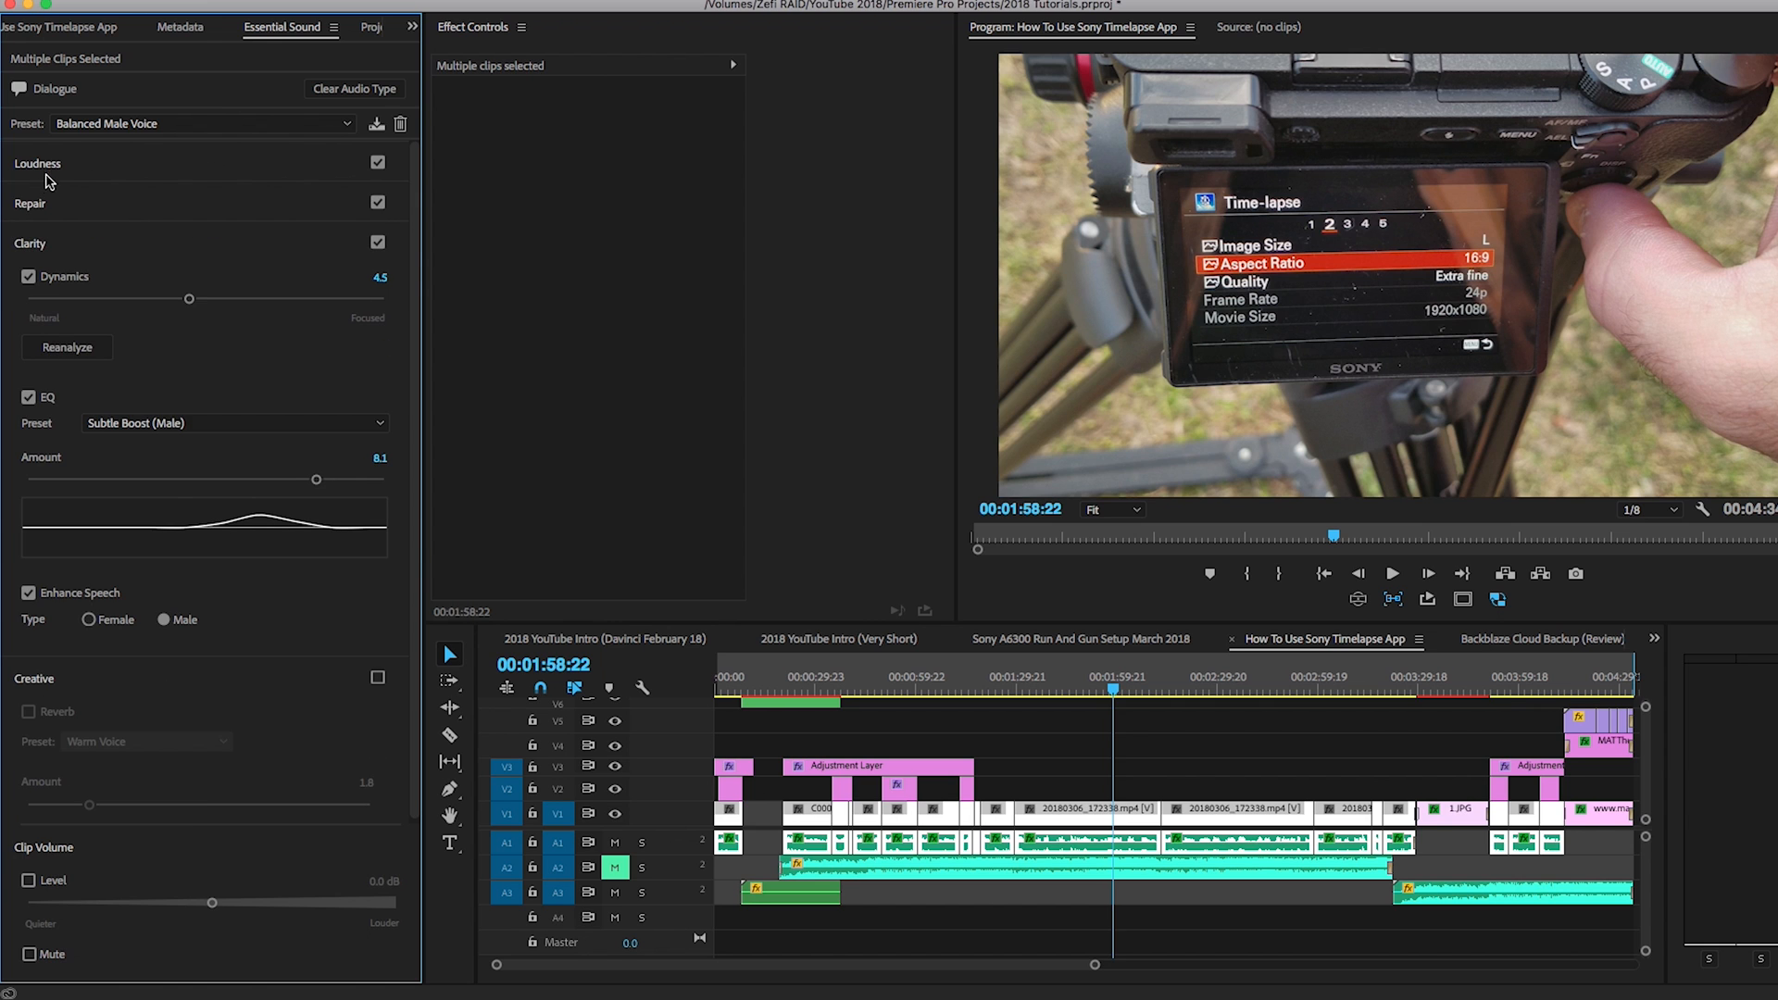
left_click(67, 205)
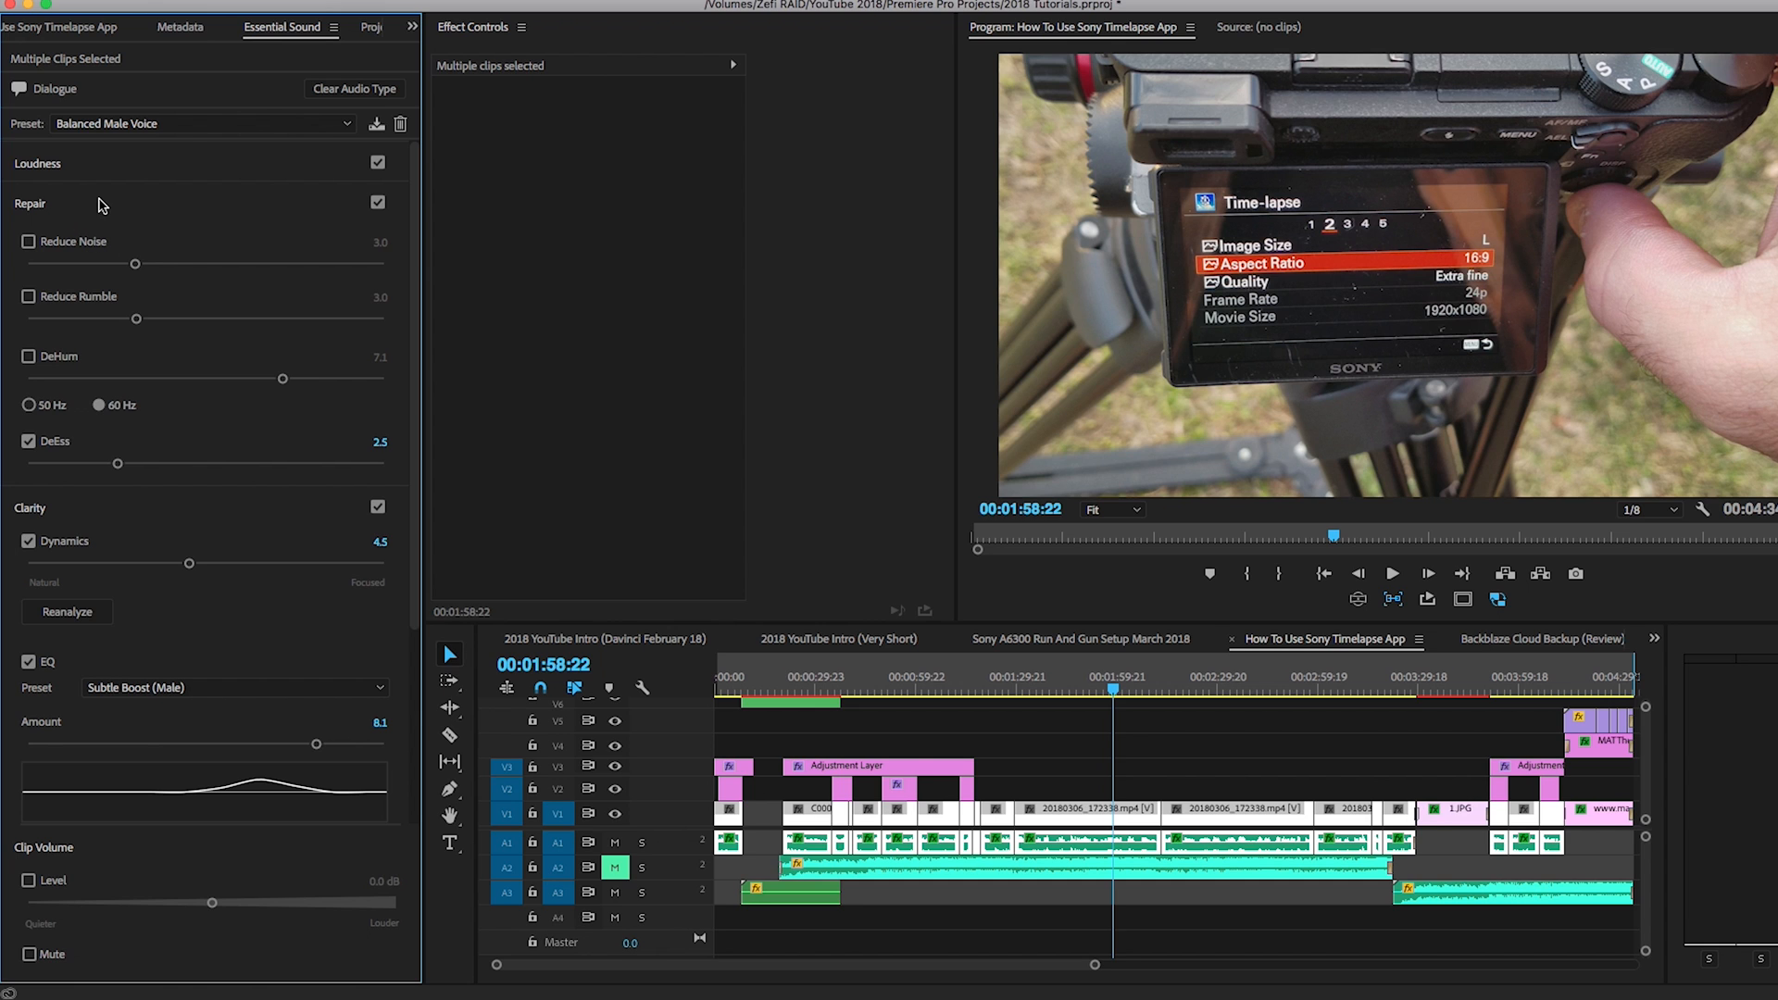
left_click(97, 206)
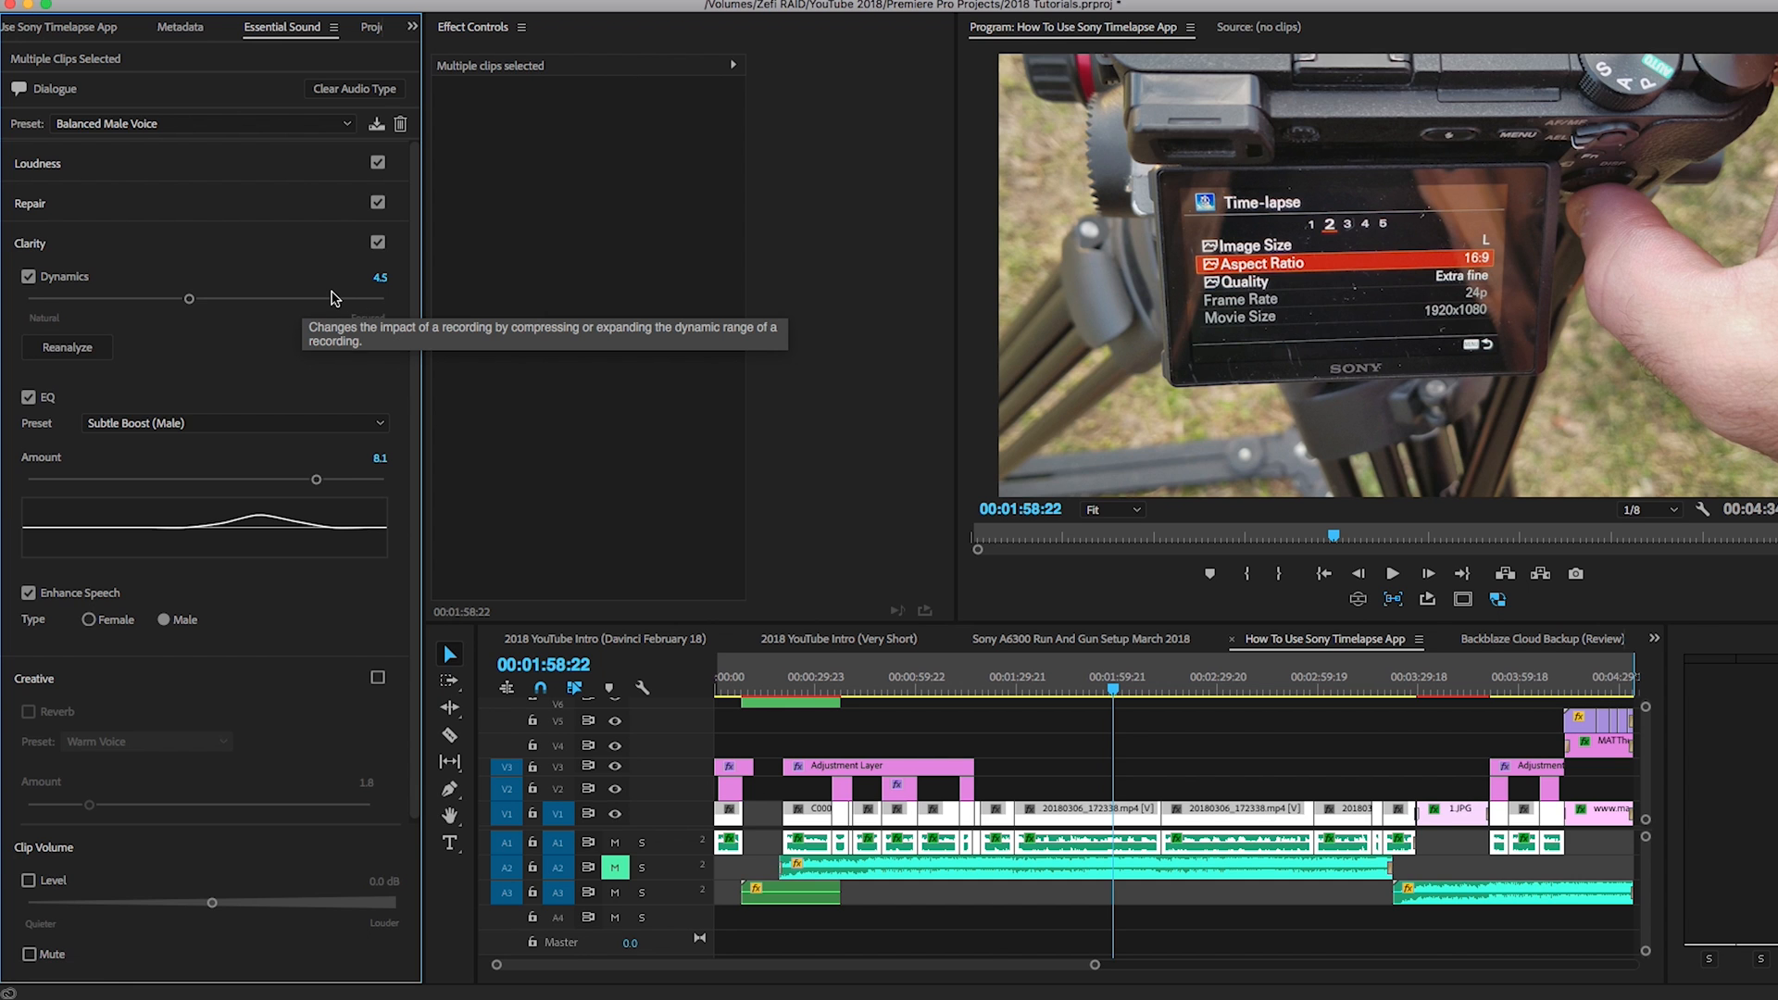
left_click(203, 299)
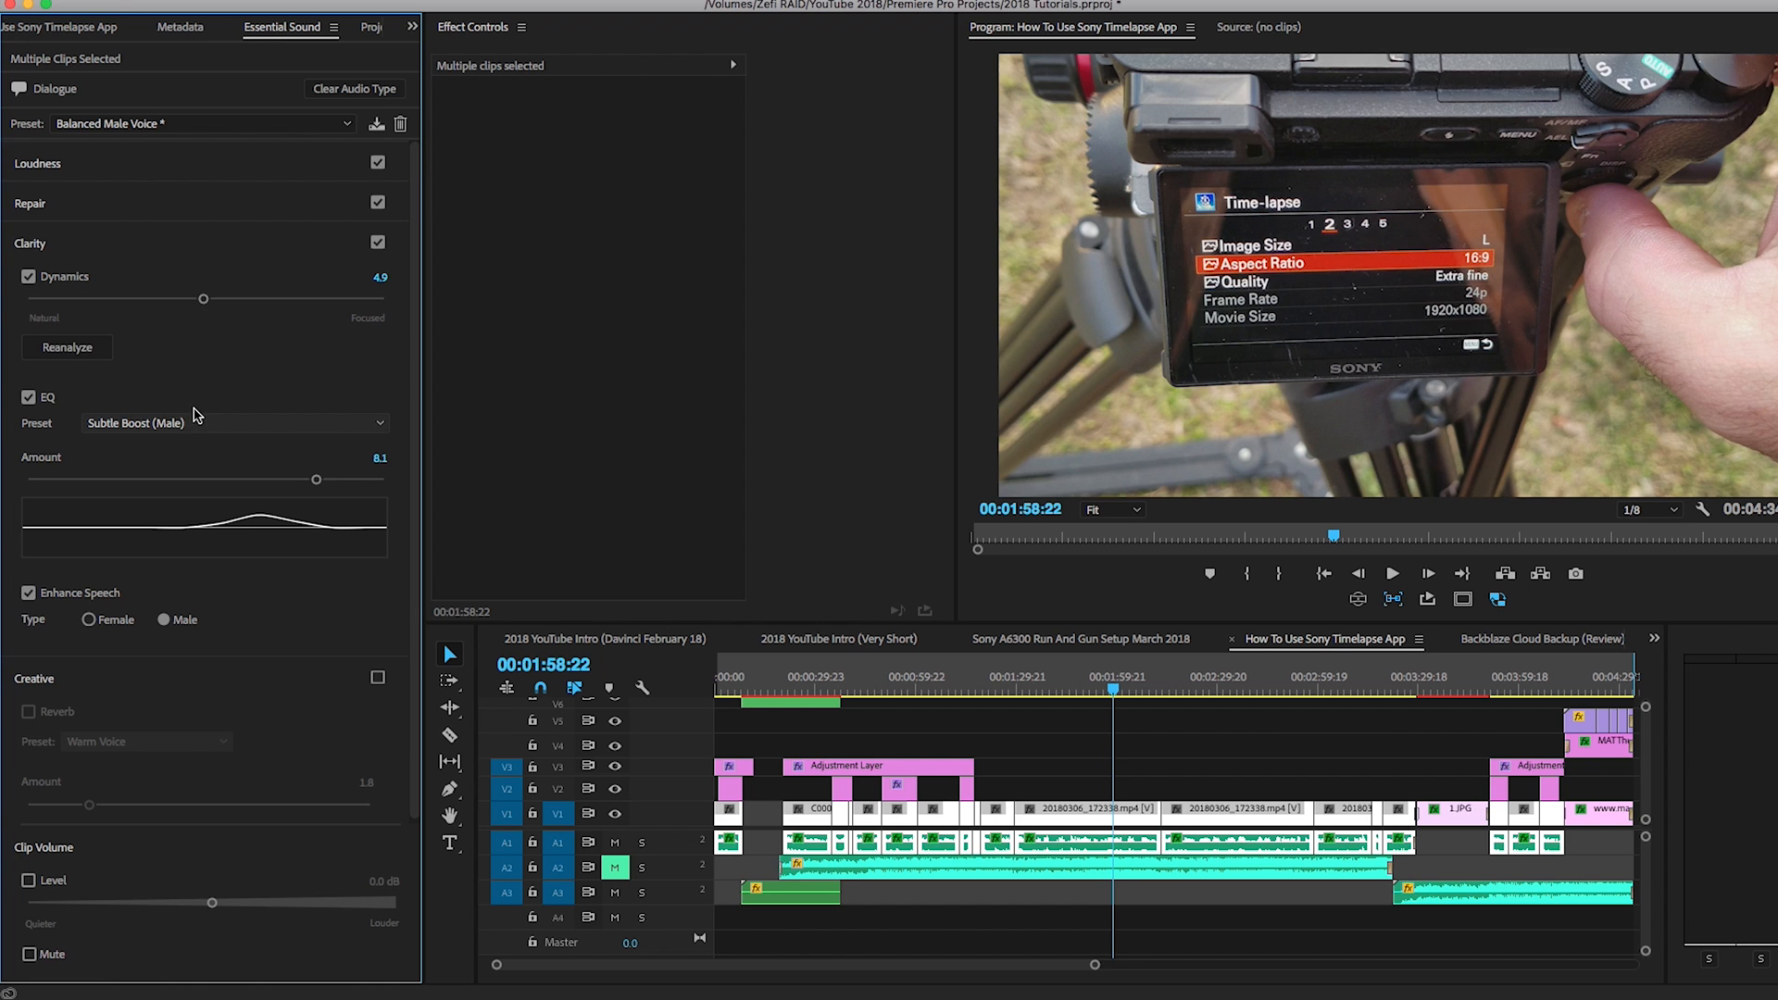
key("super+s")
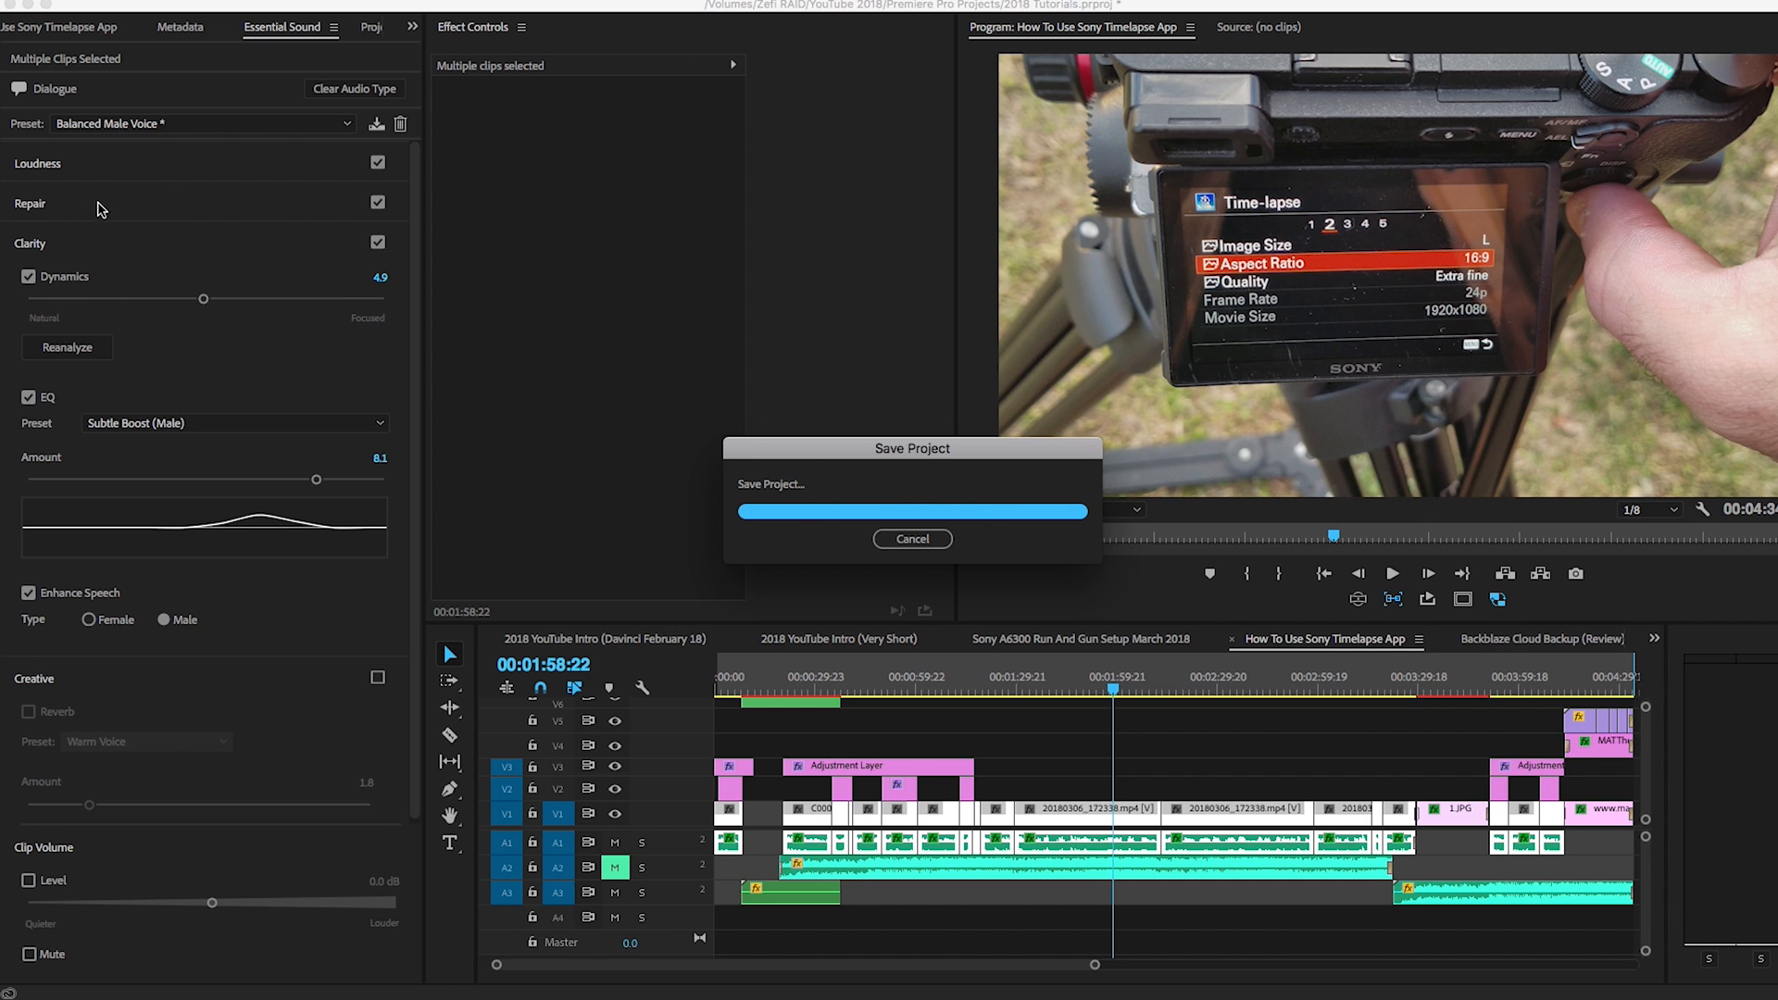
Set the dialogue clips' EQ preset to Podcast Voice with an amount of 9.3
left_click(72, 198)
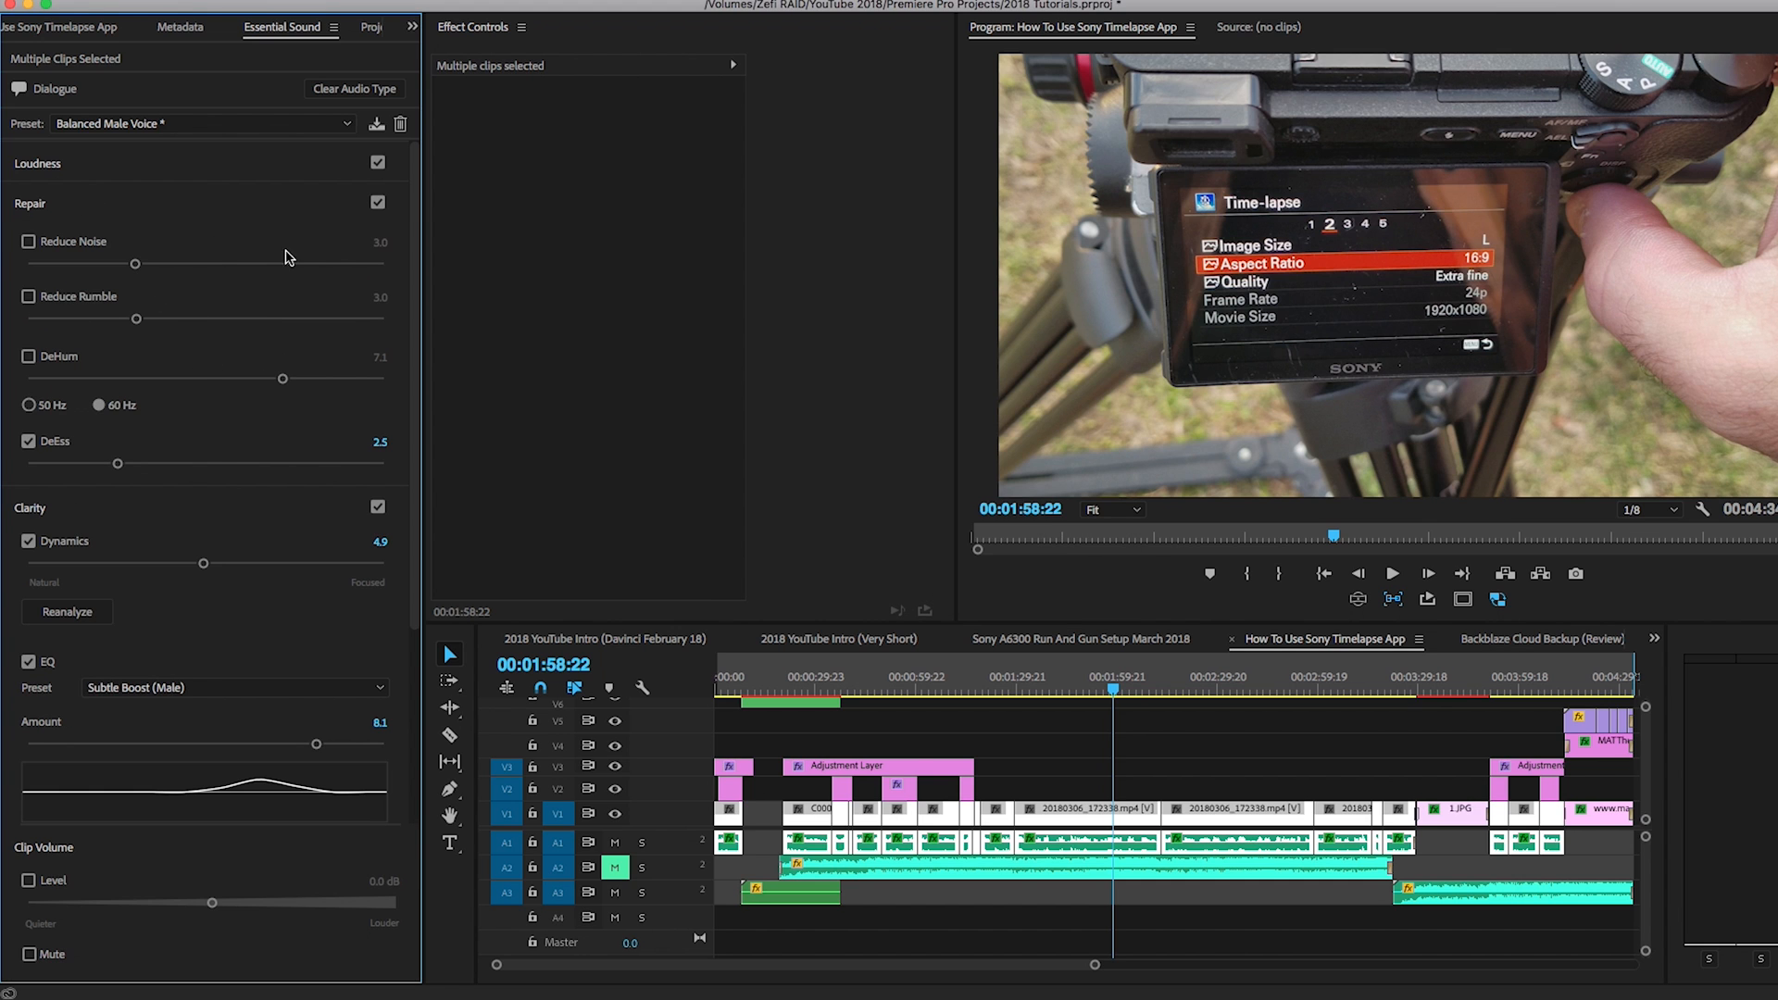
left_click(180, 205)
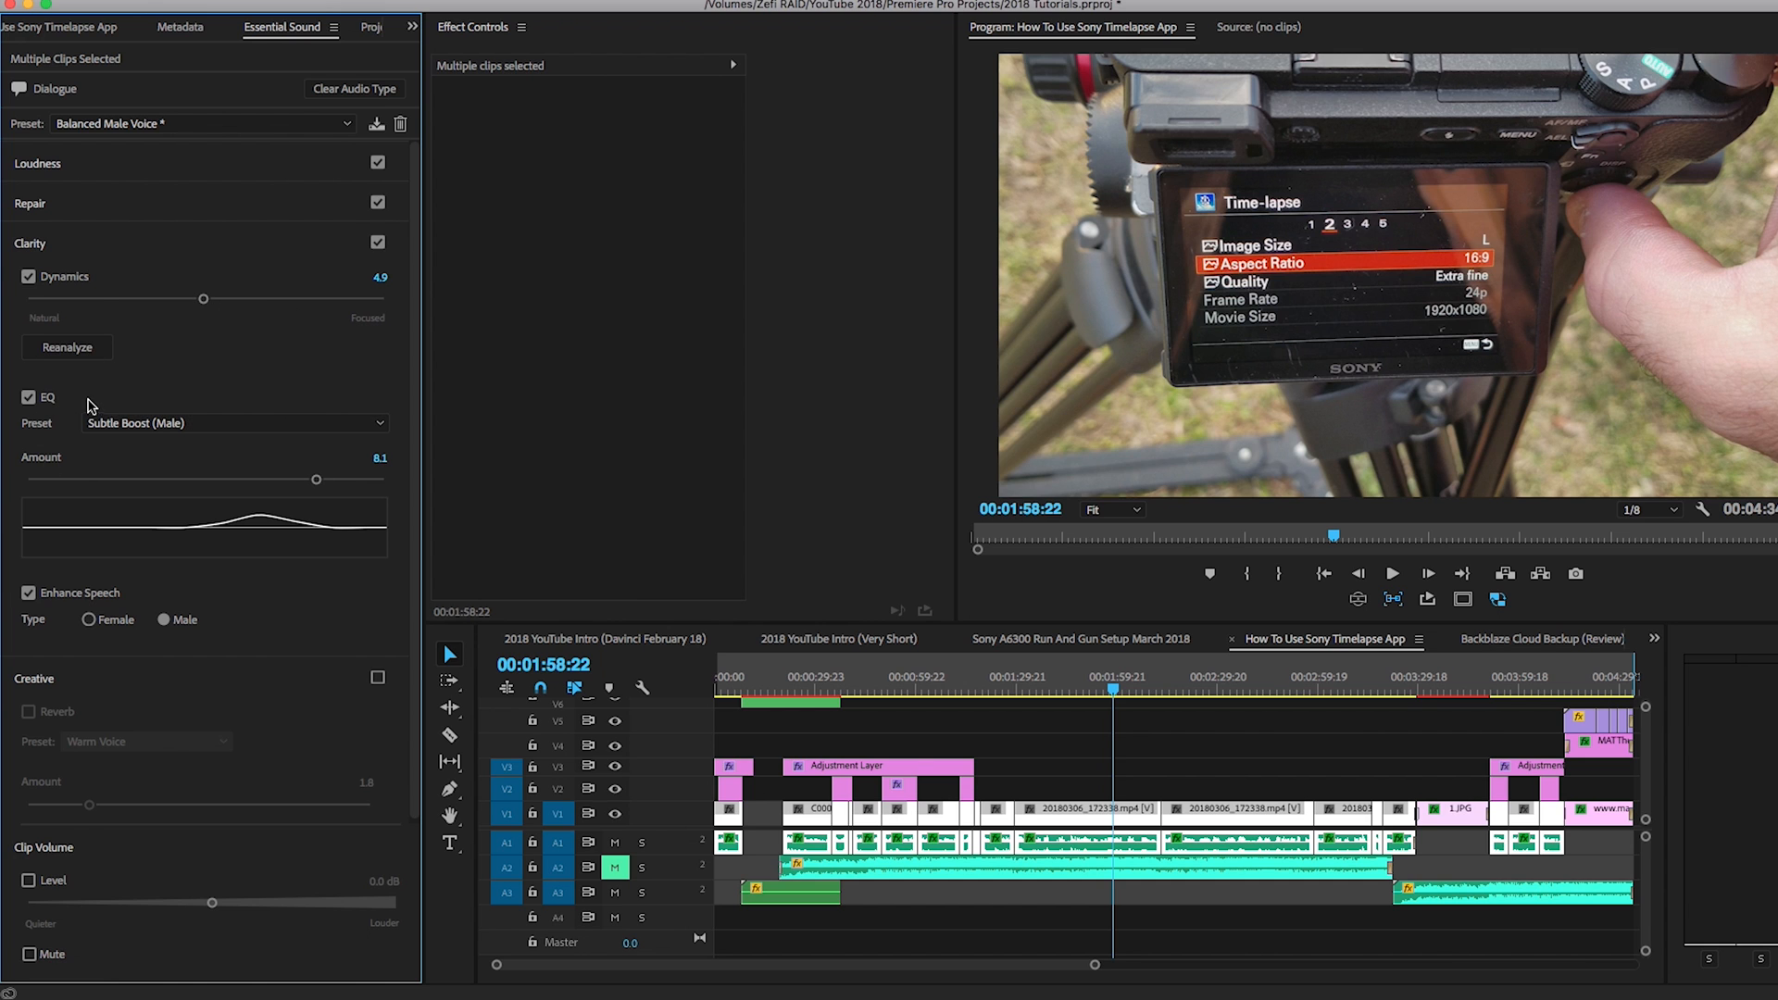
left_click(61, 244)
left_click(61, 244)
left_click(199, 423)
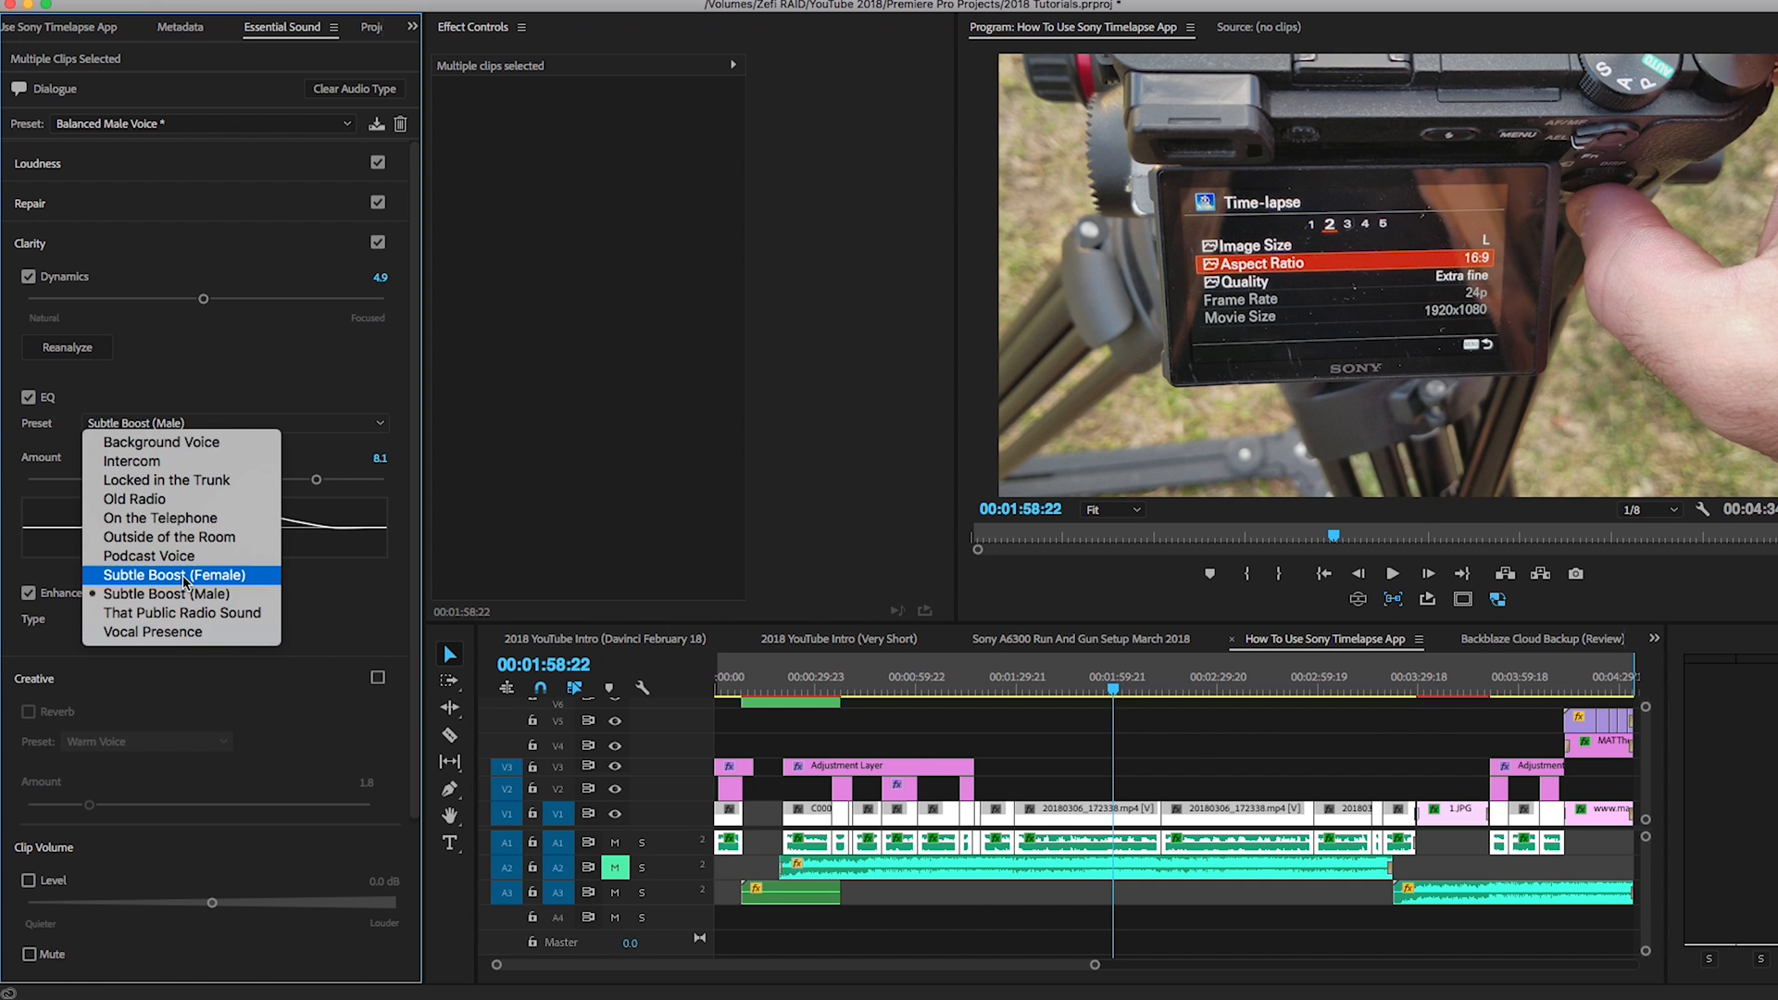
left_click(161, 555)
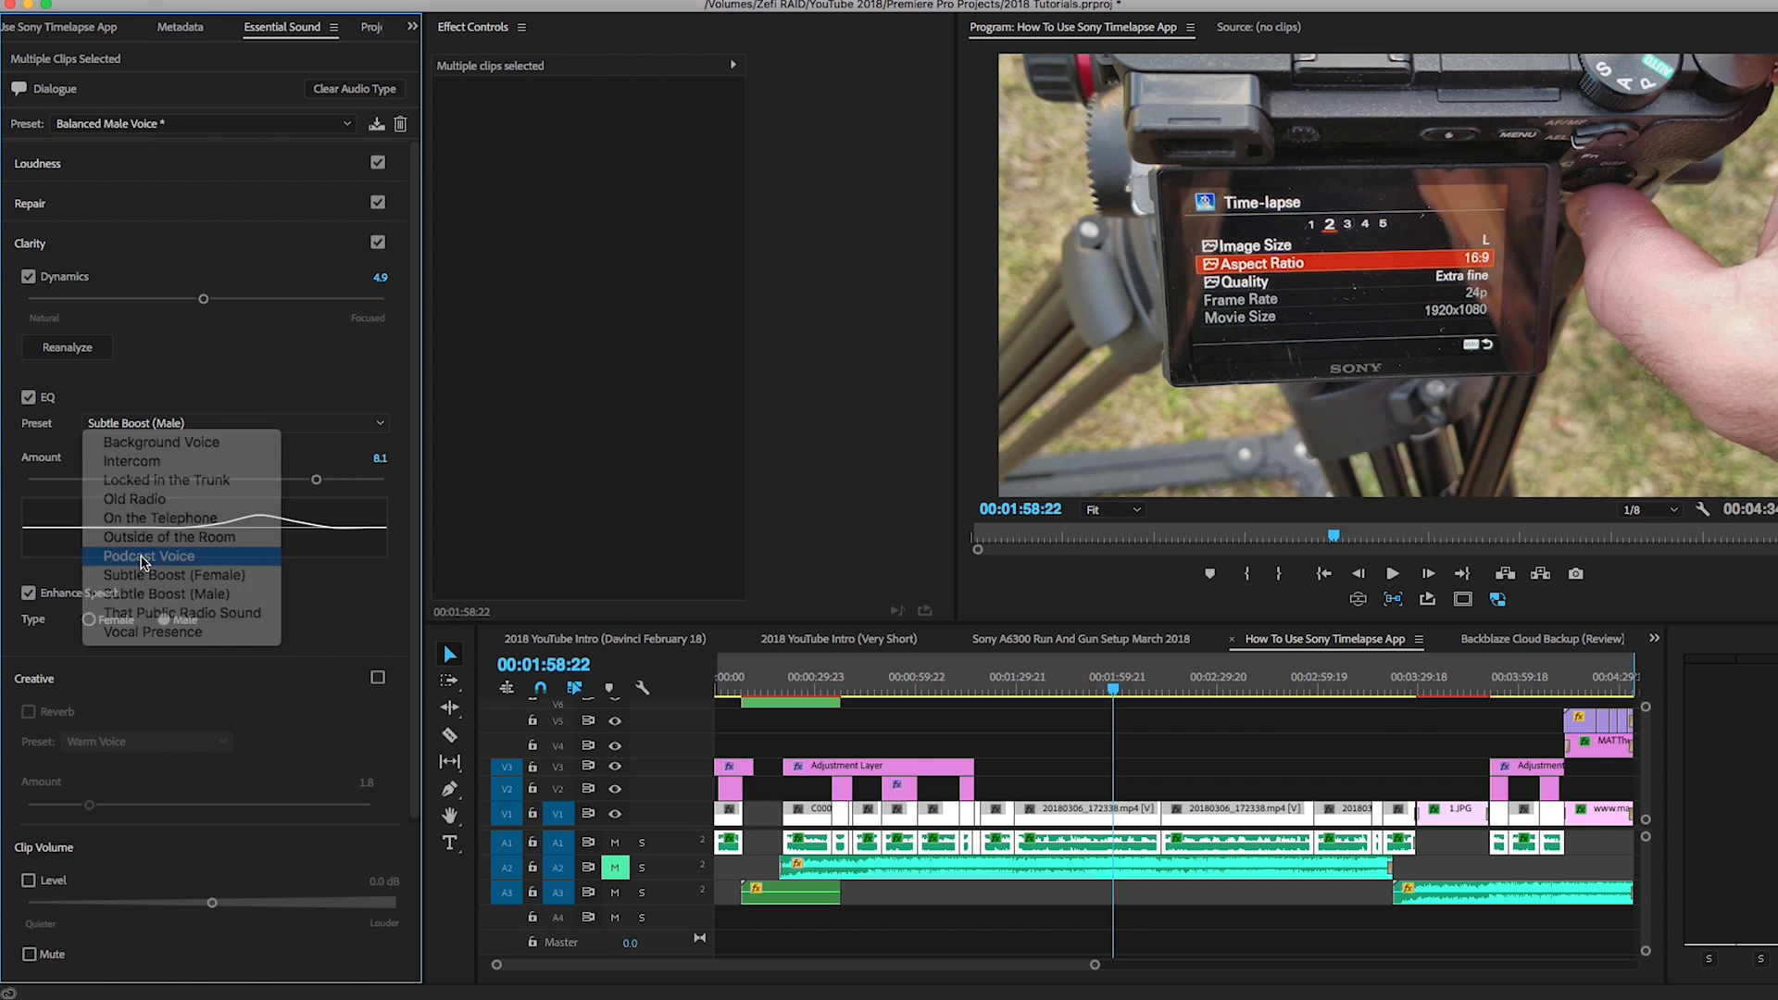
left_click(349, 479)
left_click_drag(350, 481, 361, 479)
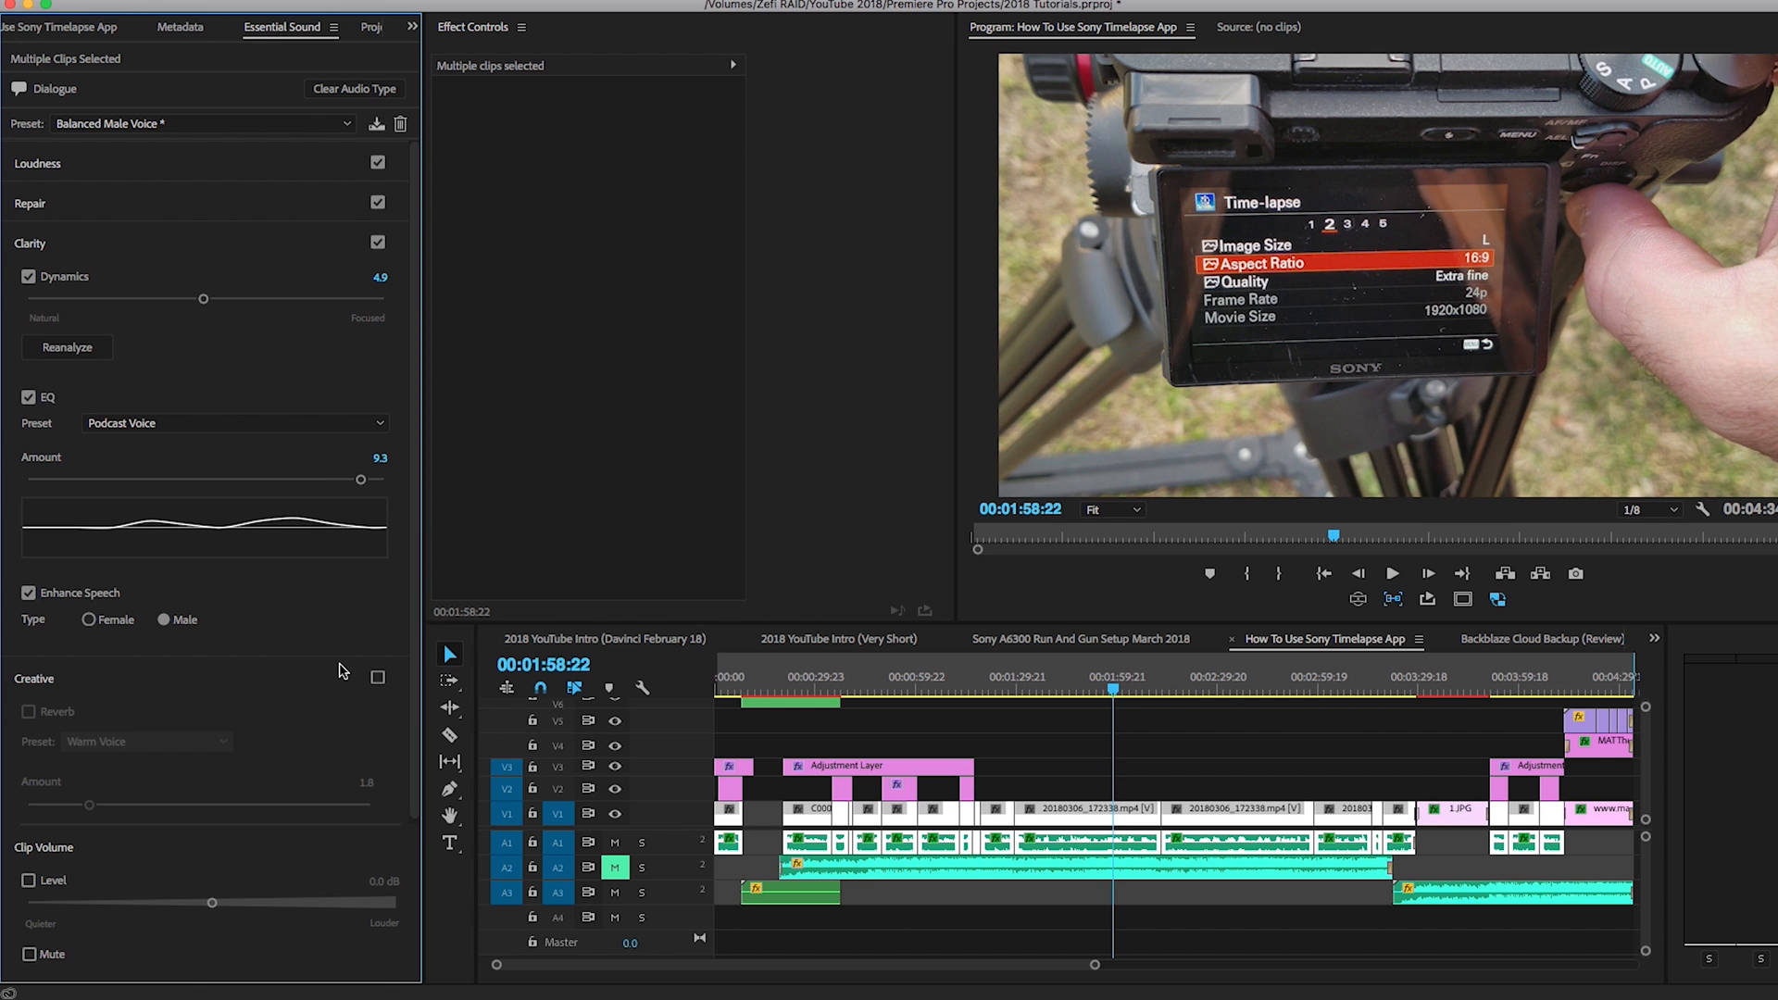
Enable the Creative effects for the dialogue clips and turn on Reverb with the Warm Voice preset
scroll(311, 559, "down", 1)
scroll(182, 345, "up", 1)
left_click(158, 245)
left_click(158, 244)
left_click(157, 244)
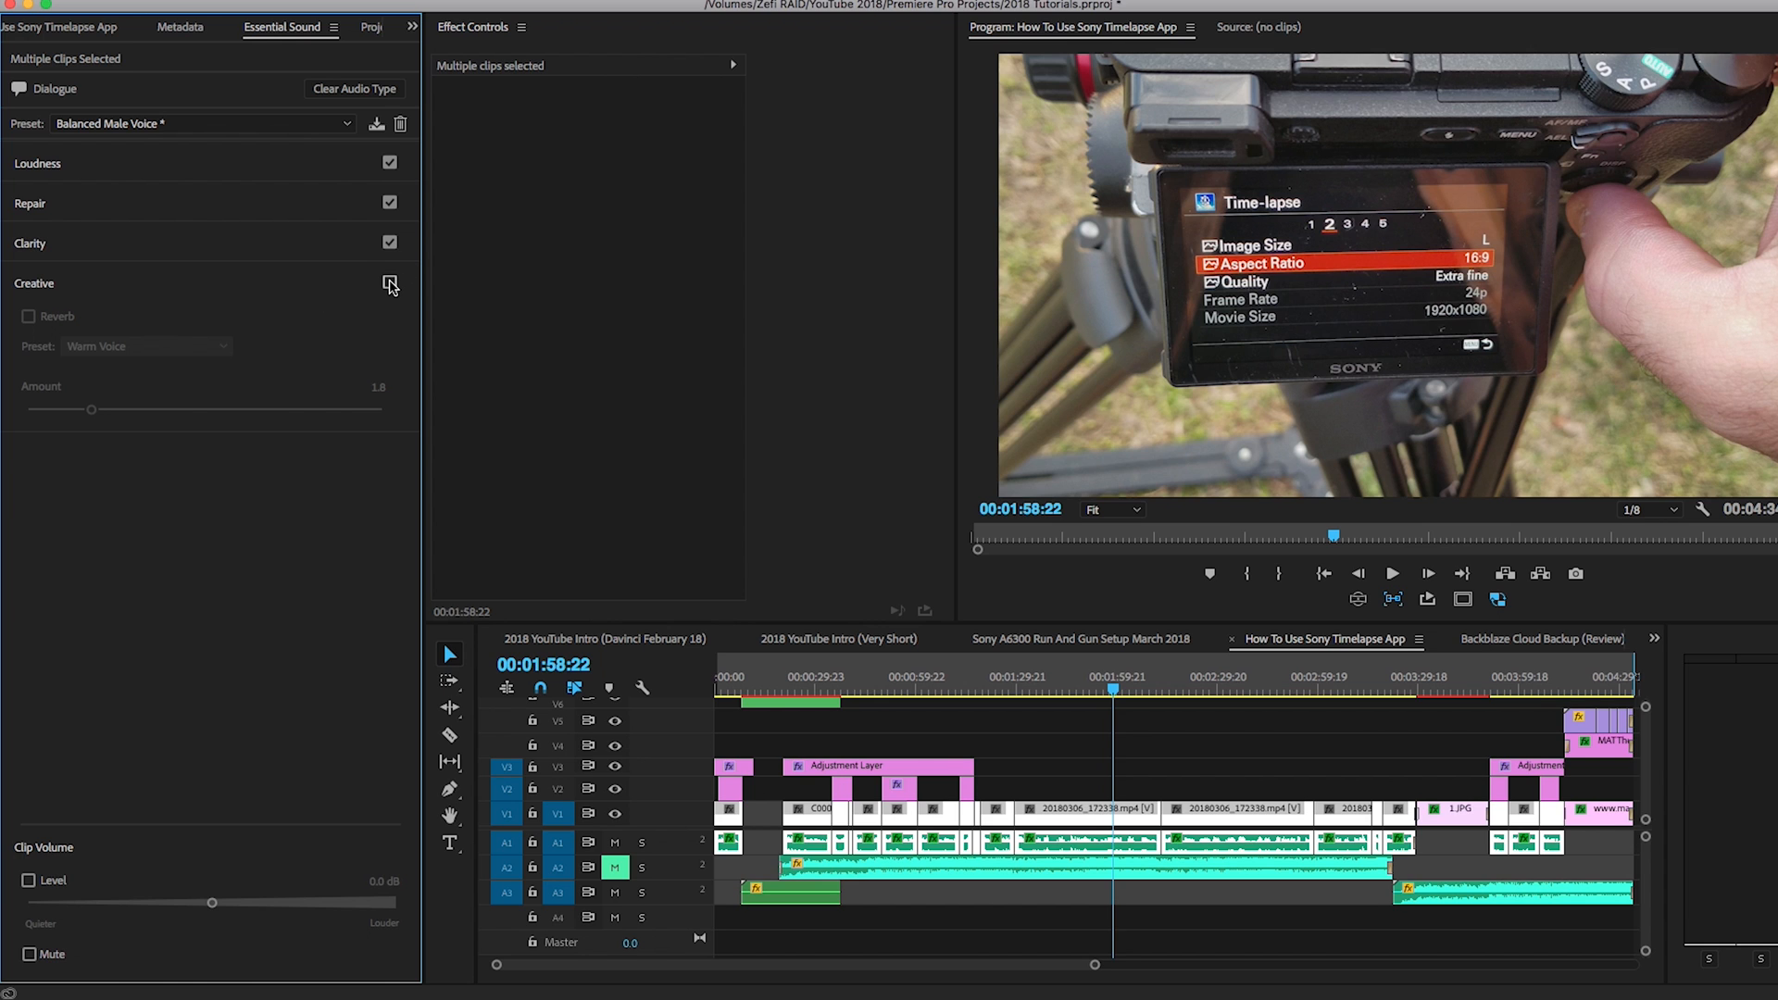
left_click(390, 283)
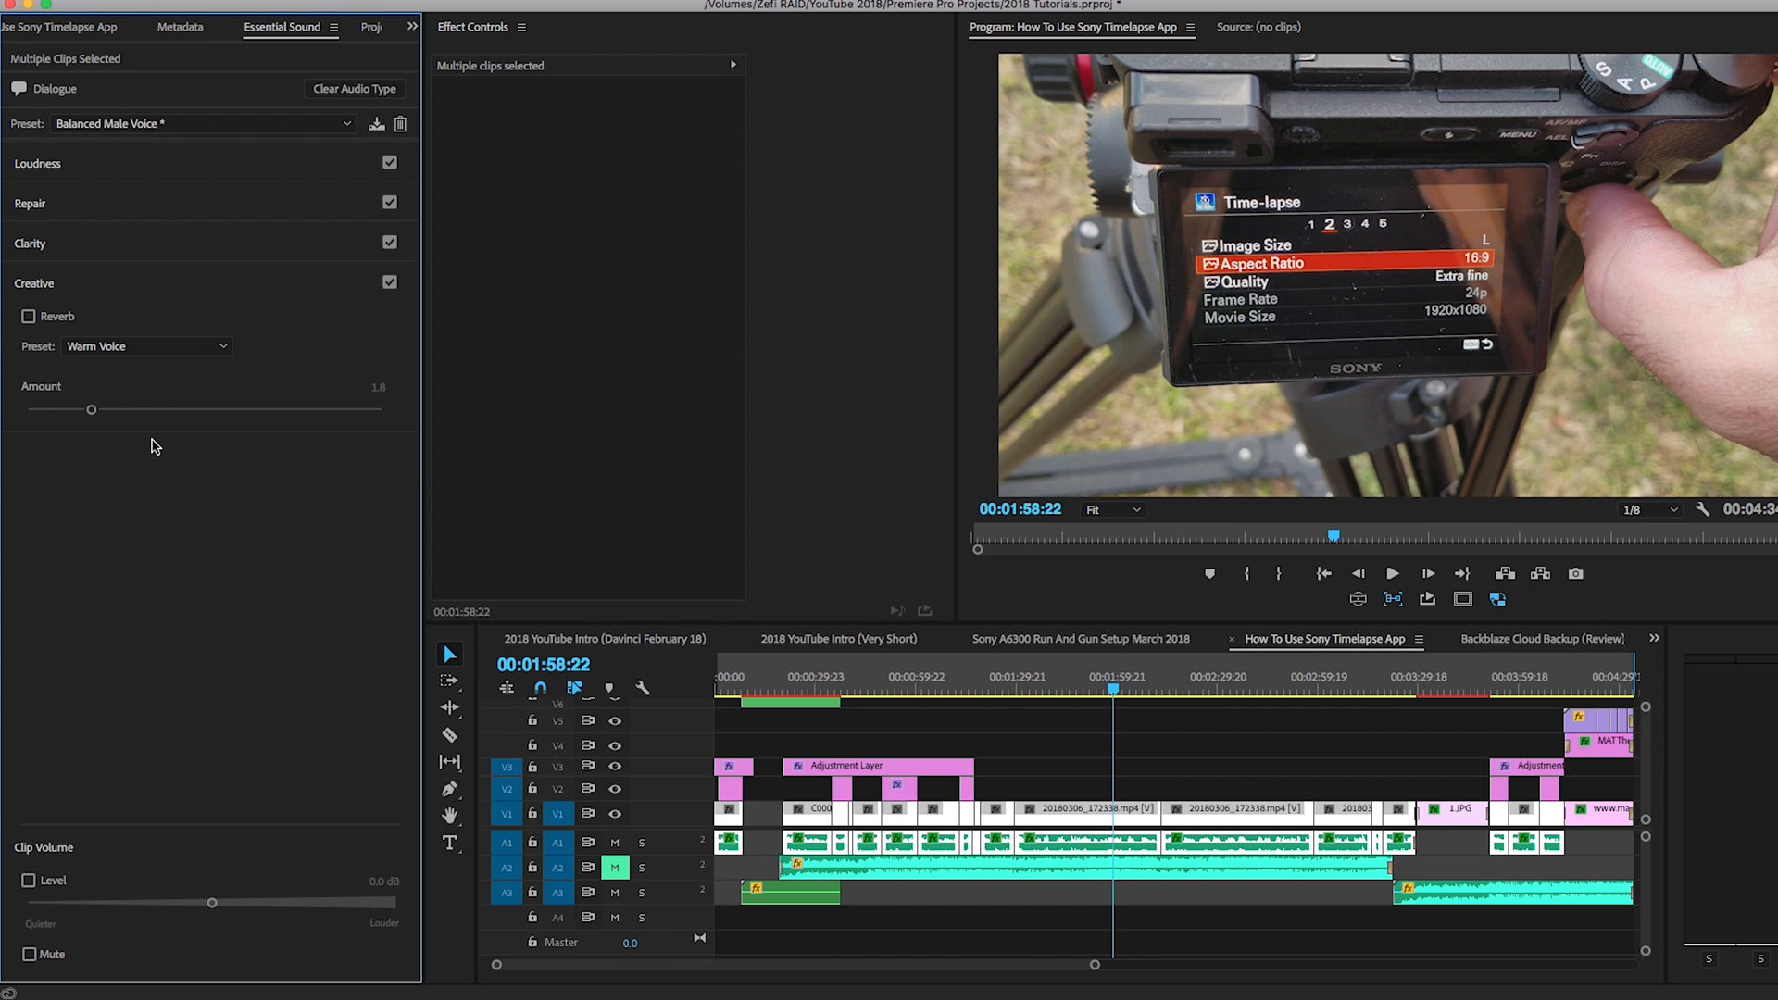
left_click(28, 316)
left_click(109, 347)
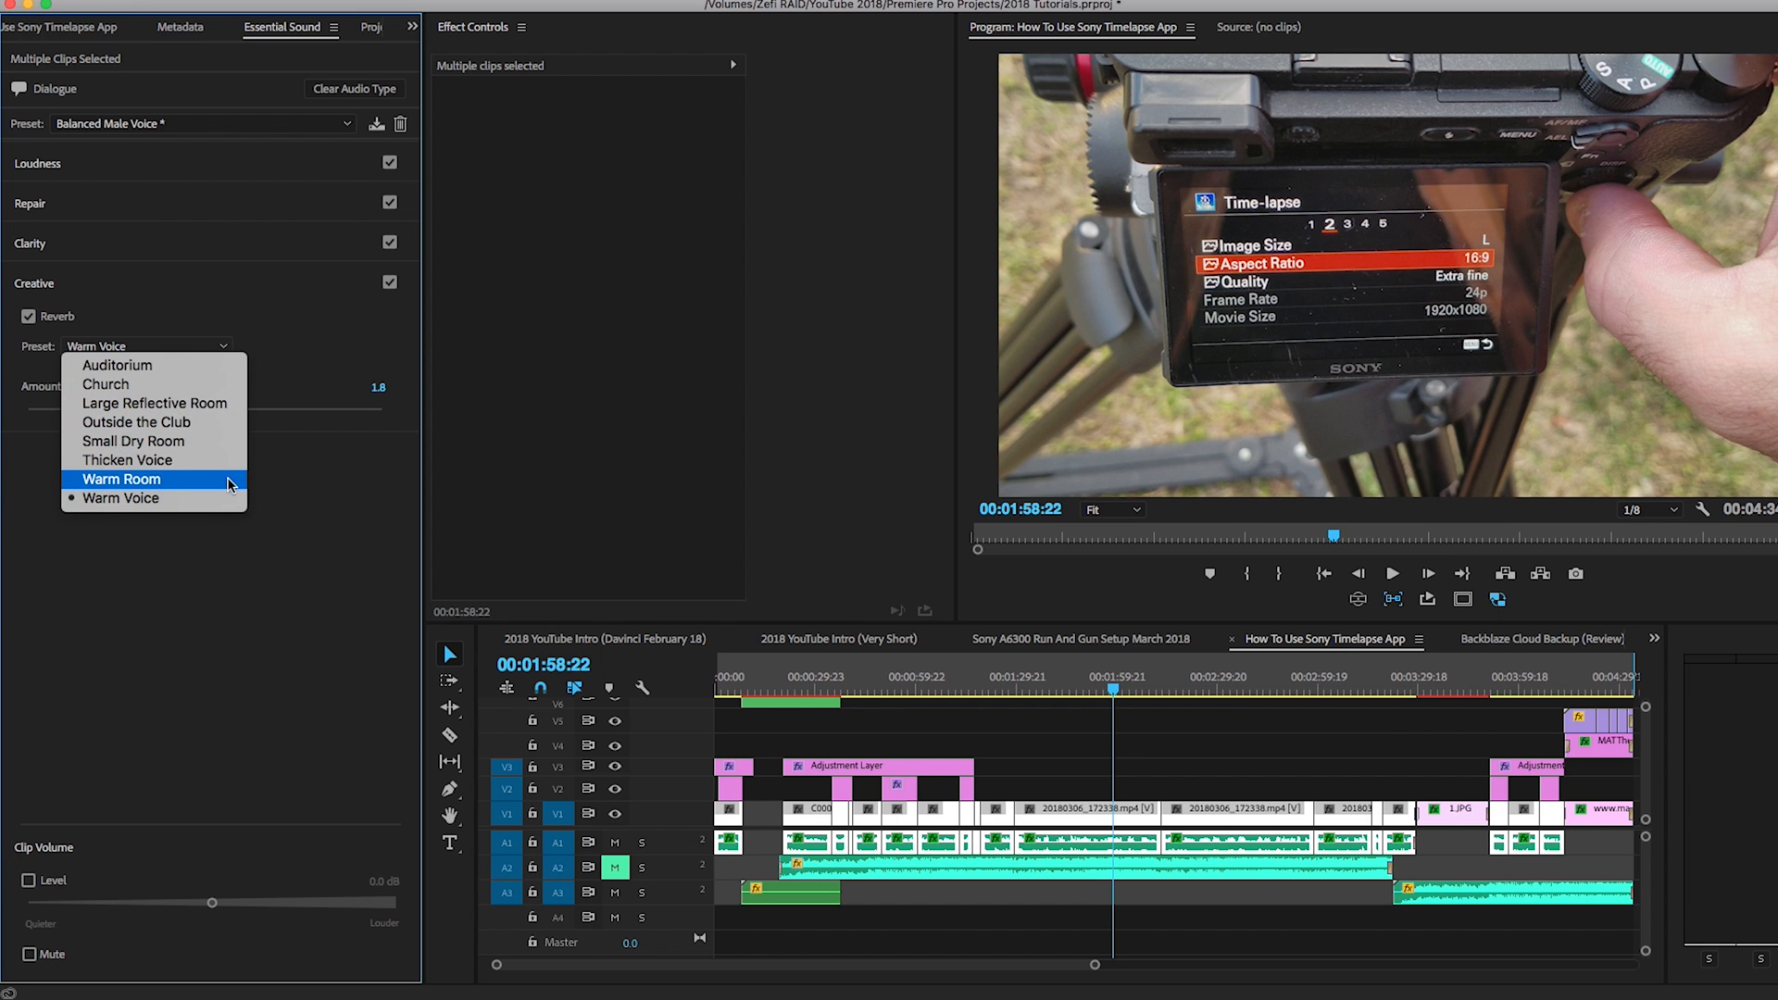
left_click(287, 491)
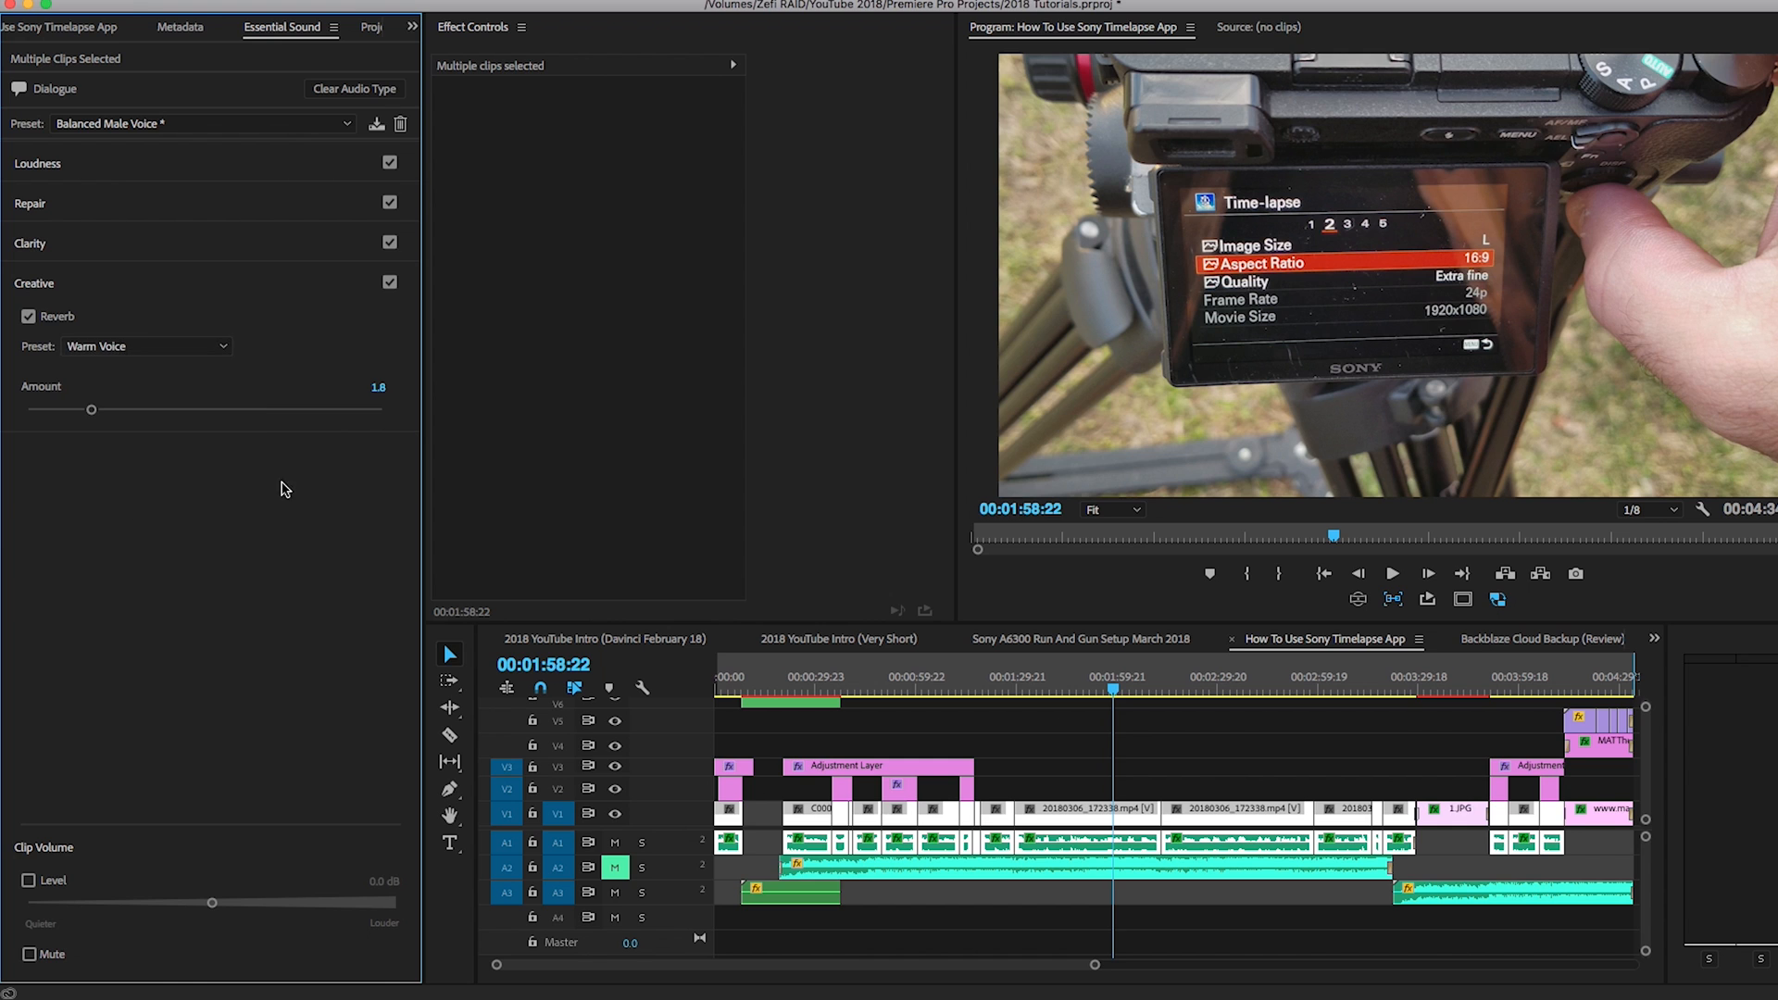
left_click(102, 282)
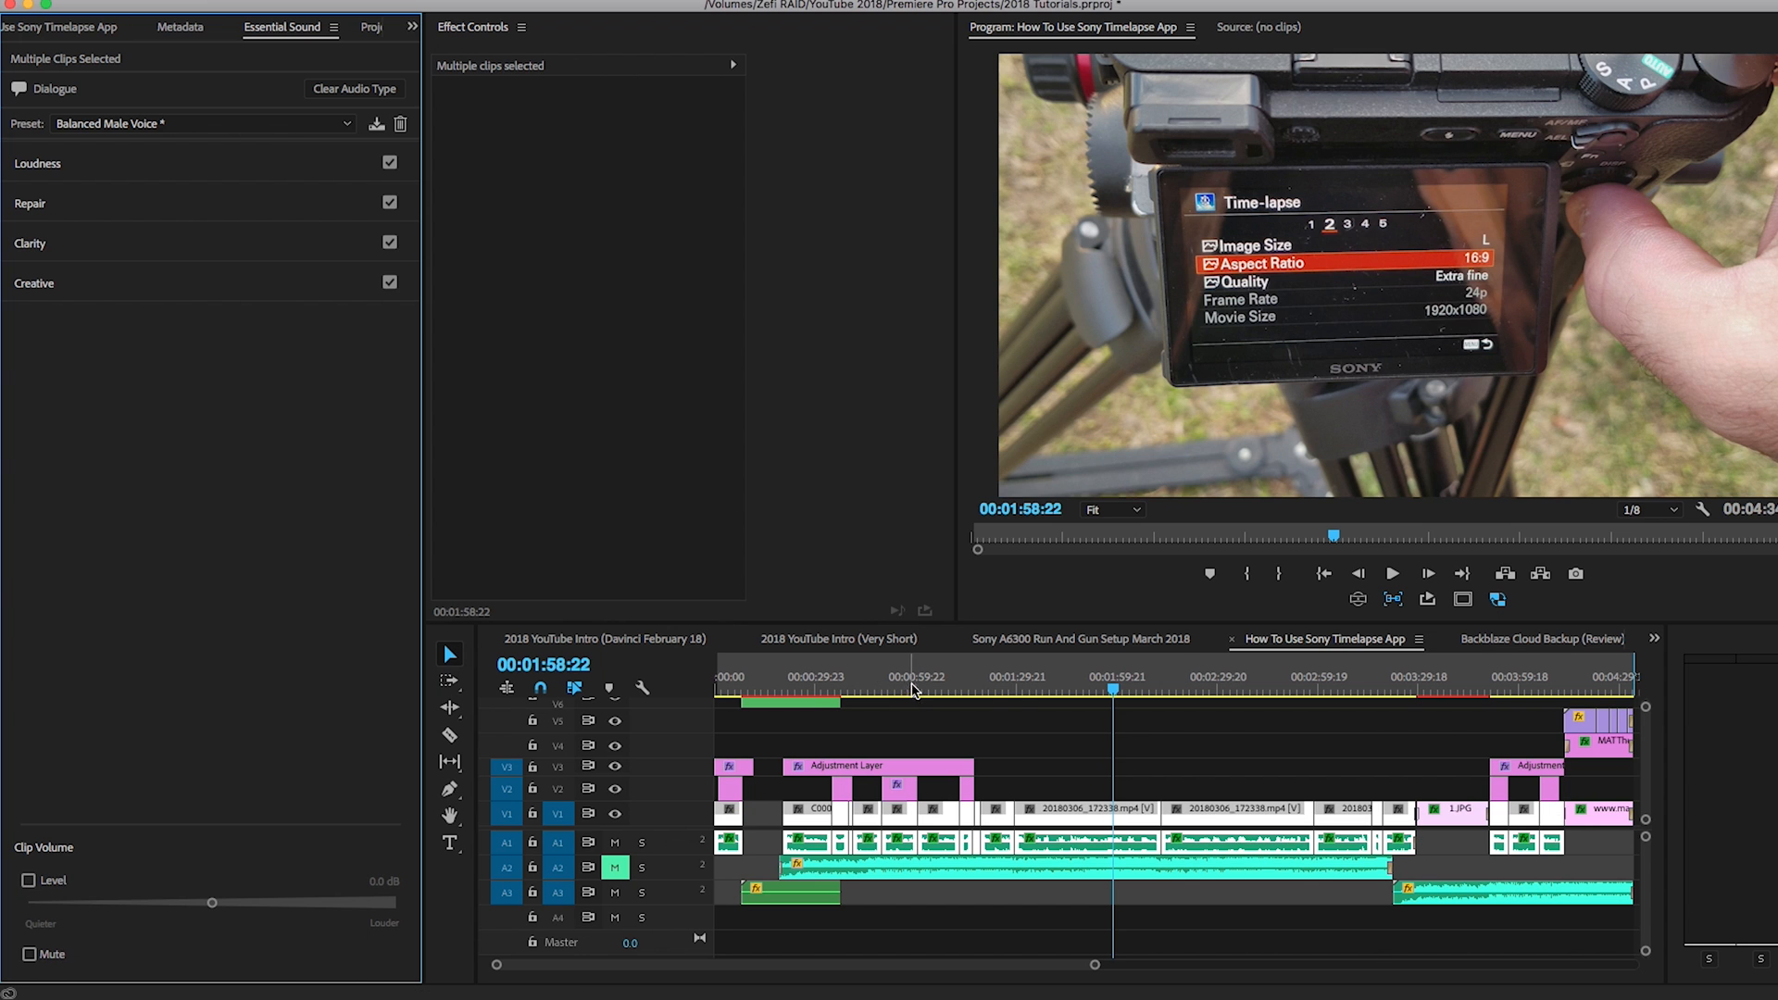
Compare the voice sound from about 00:01:40:10 by playing it with the audio type cleared and with it restored
left_click(1014, 702)
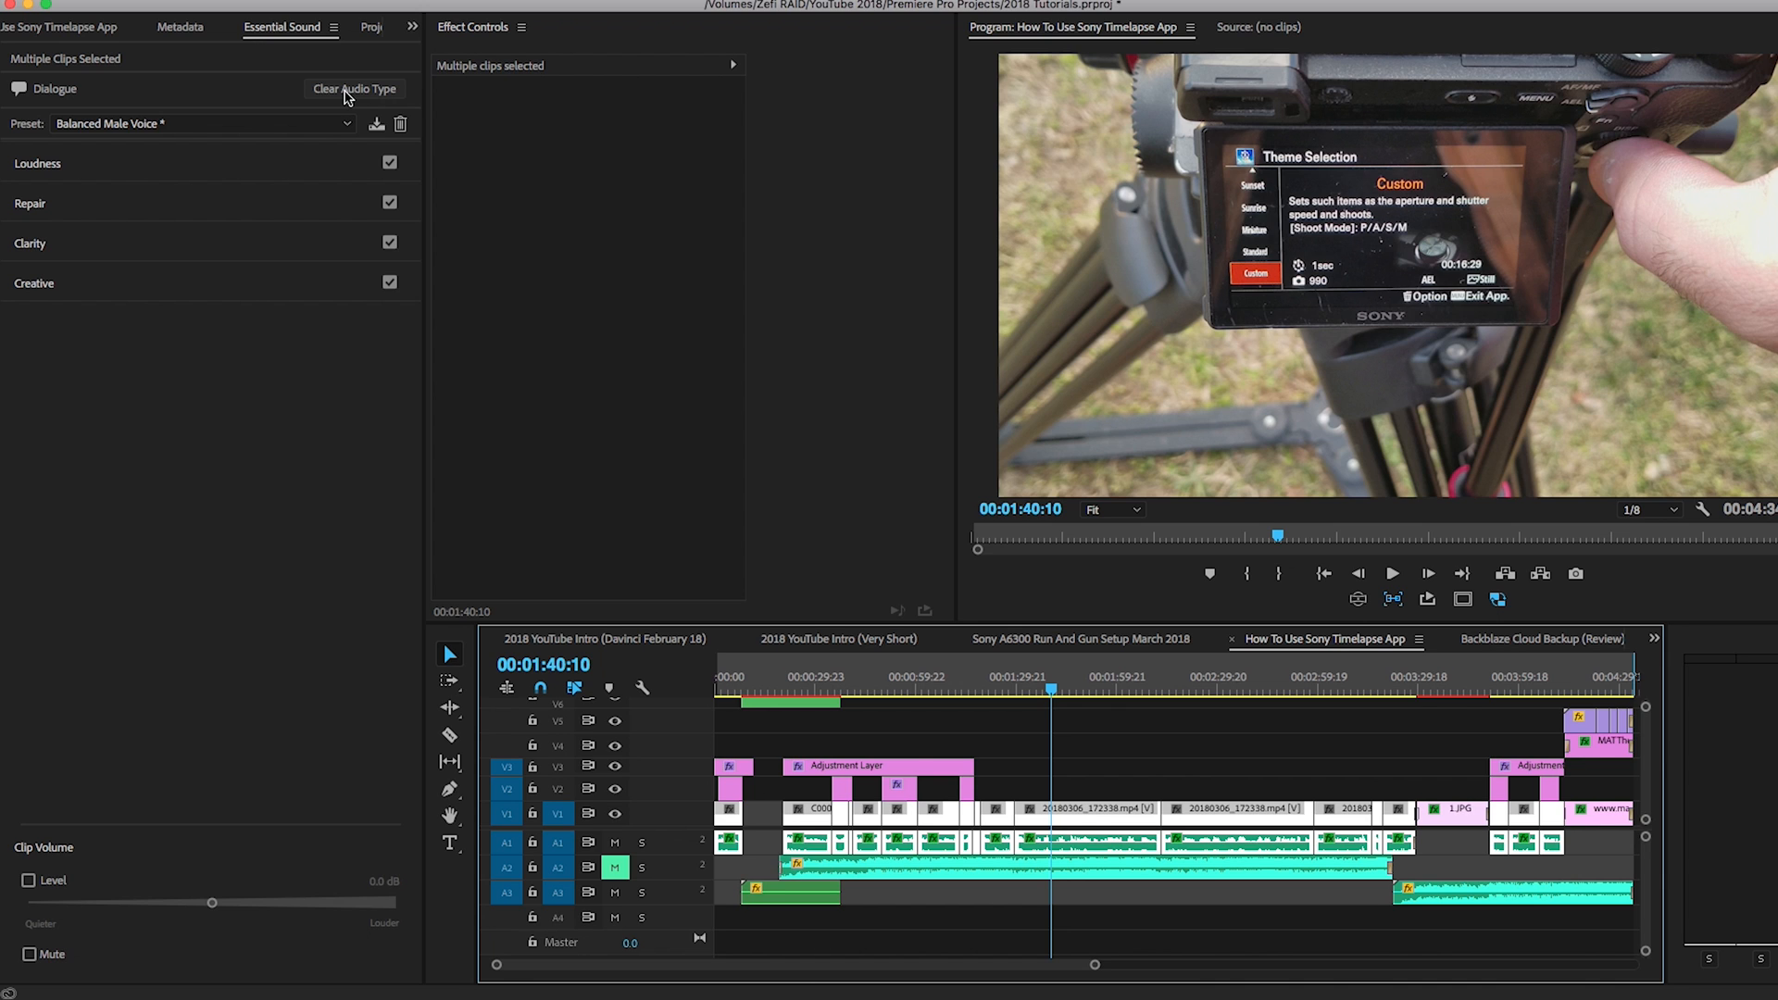
left_click(348, 90)
key("space")
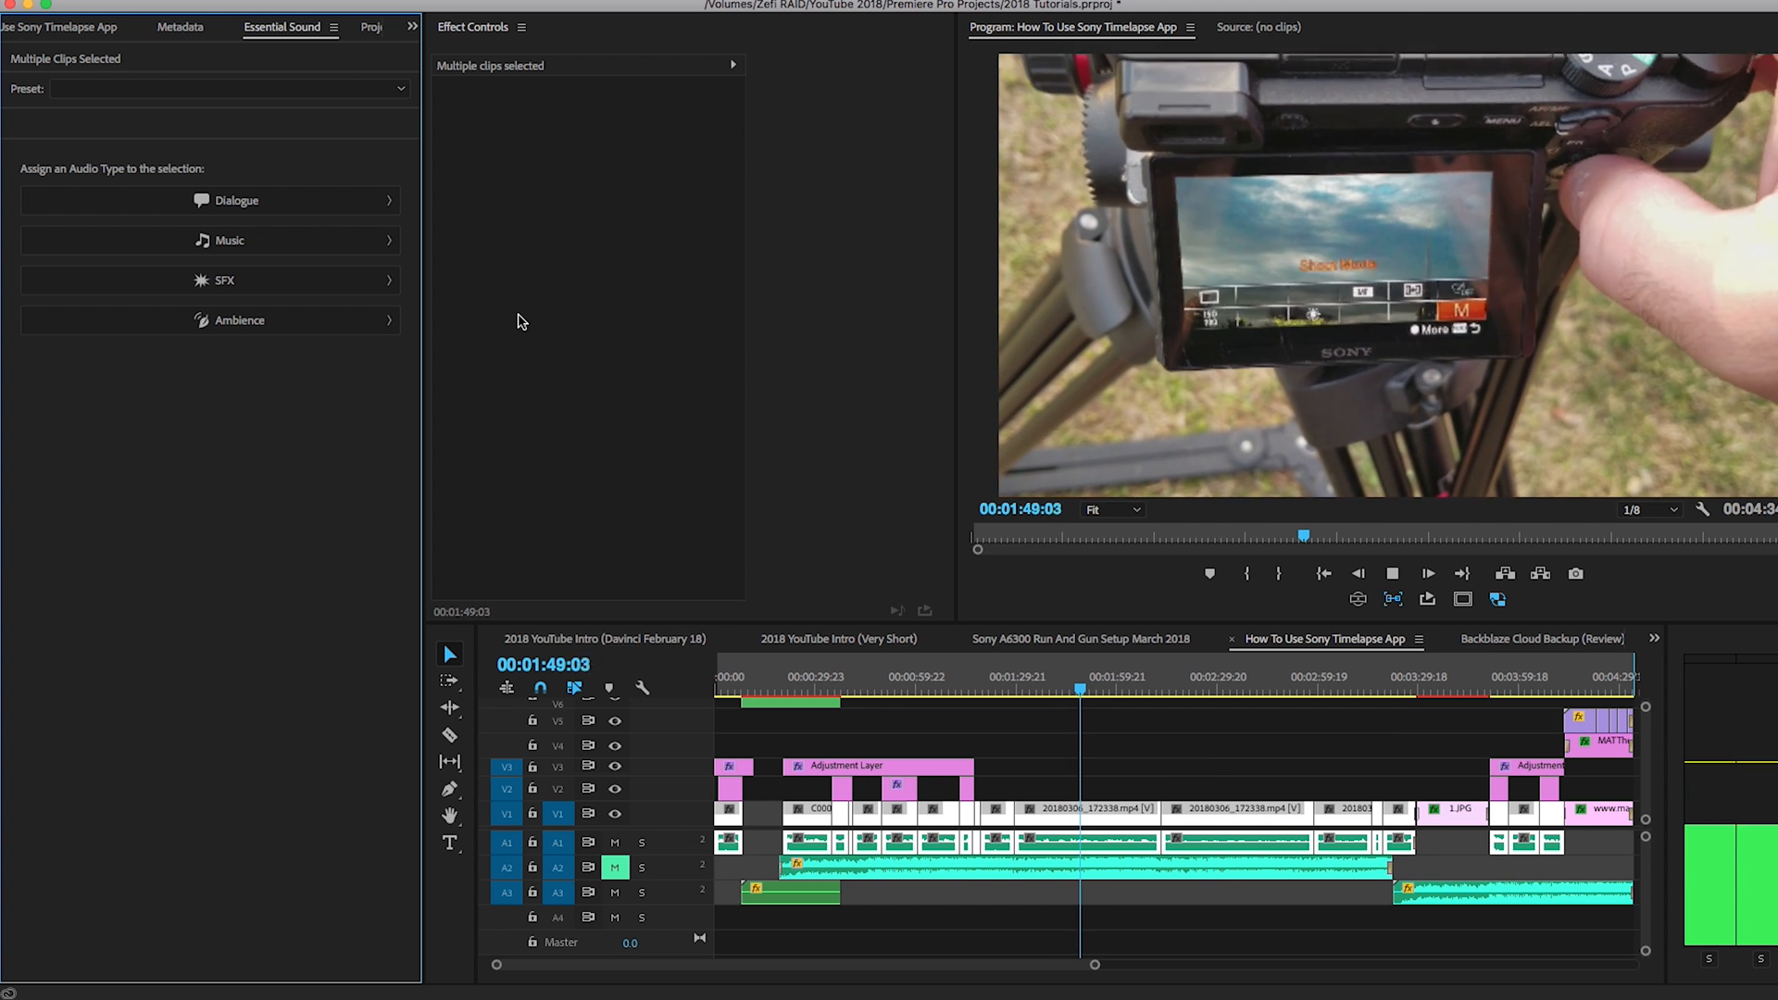
key("space")
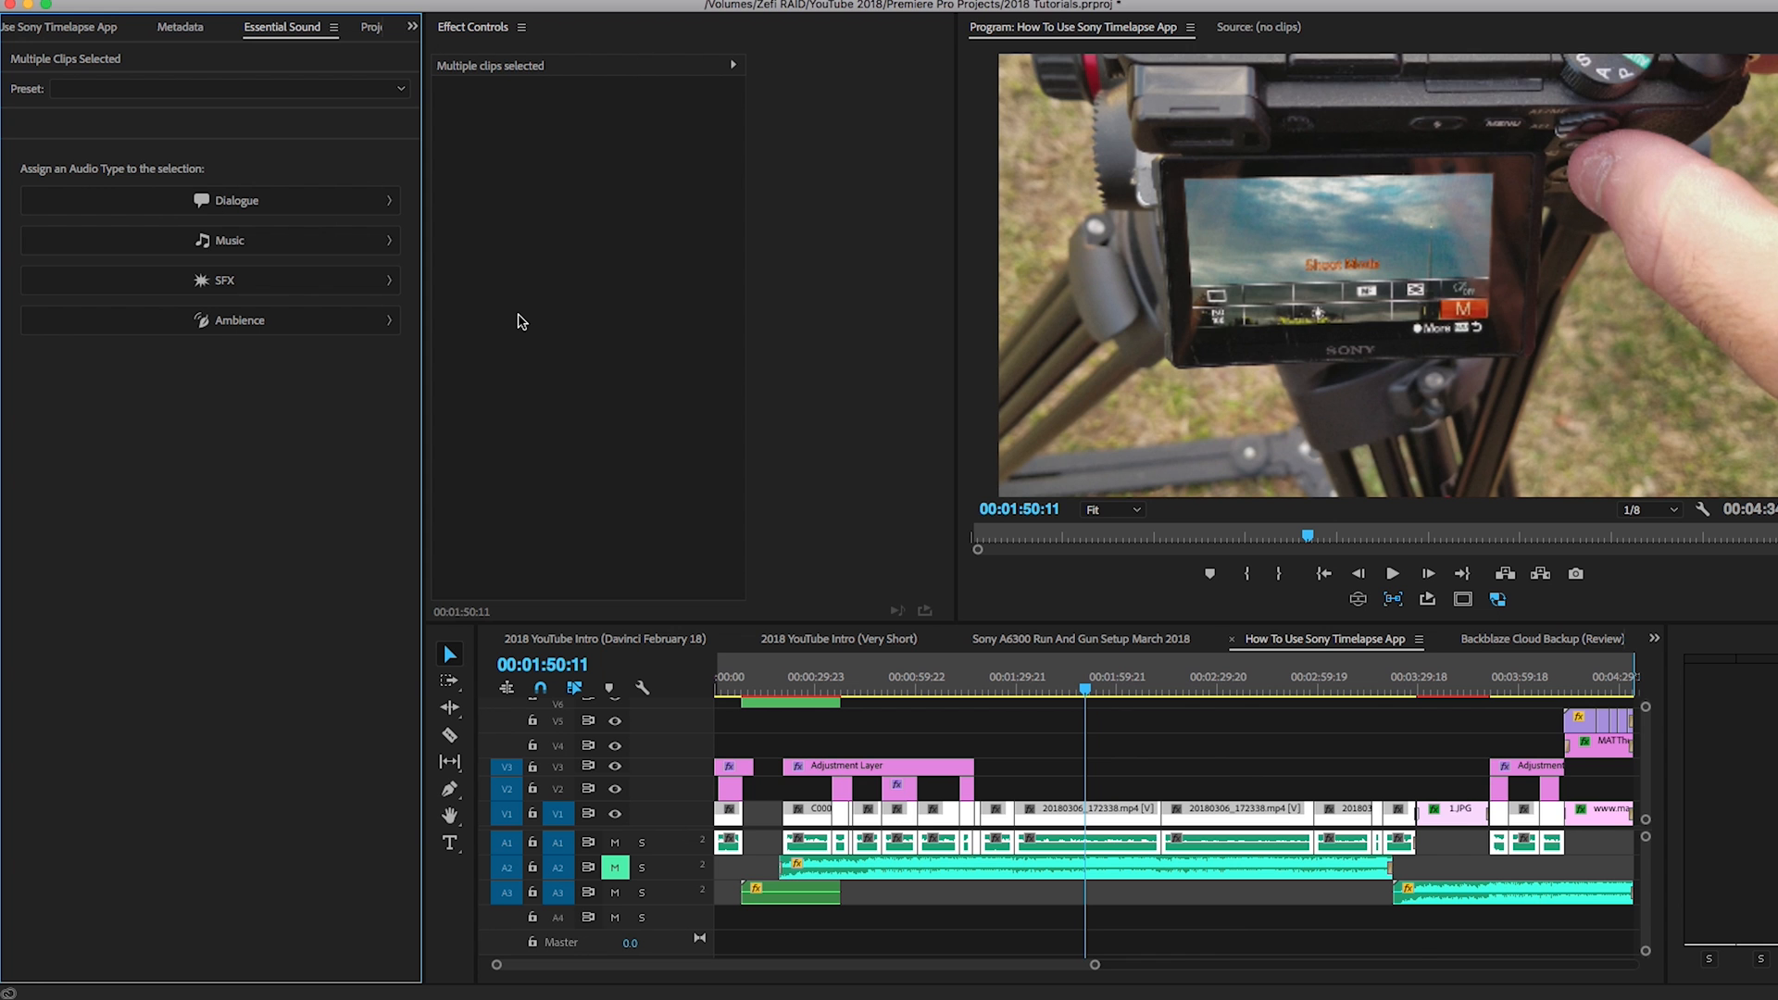
key("space")
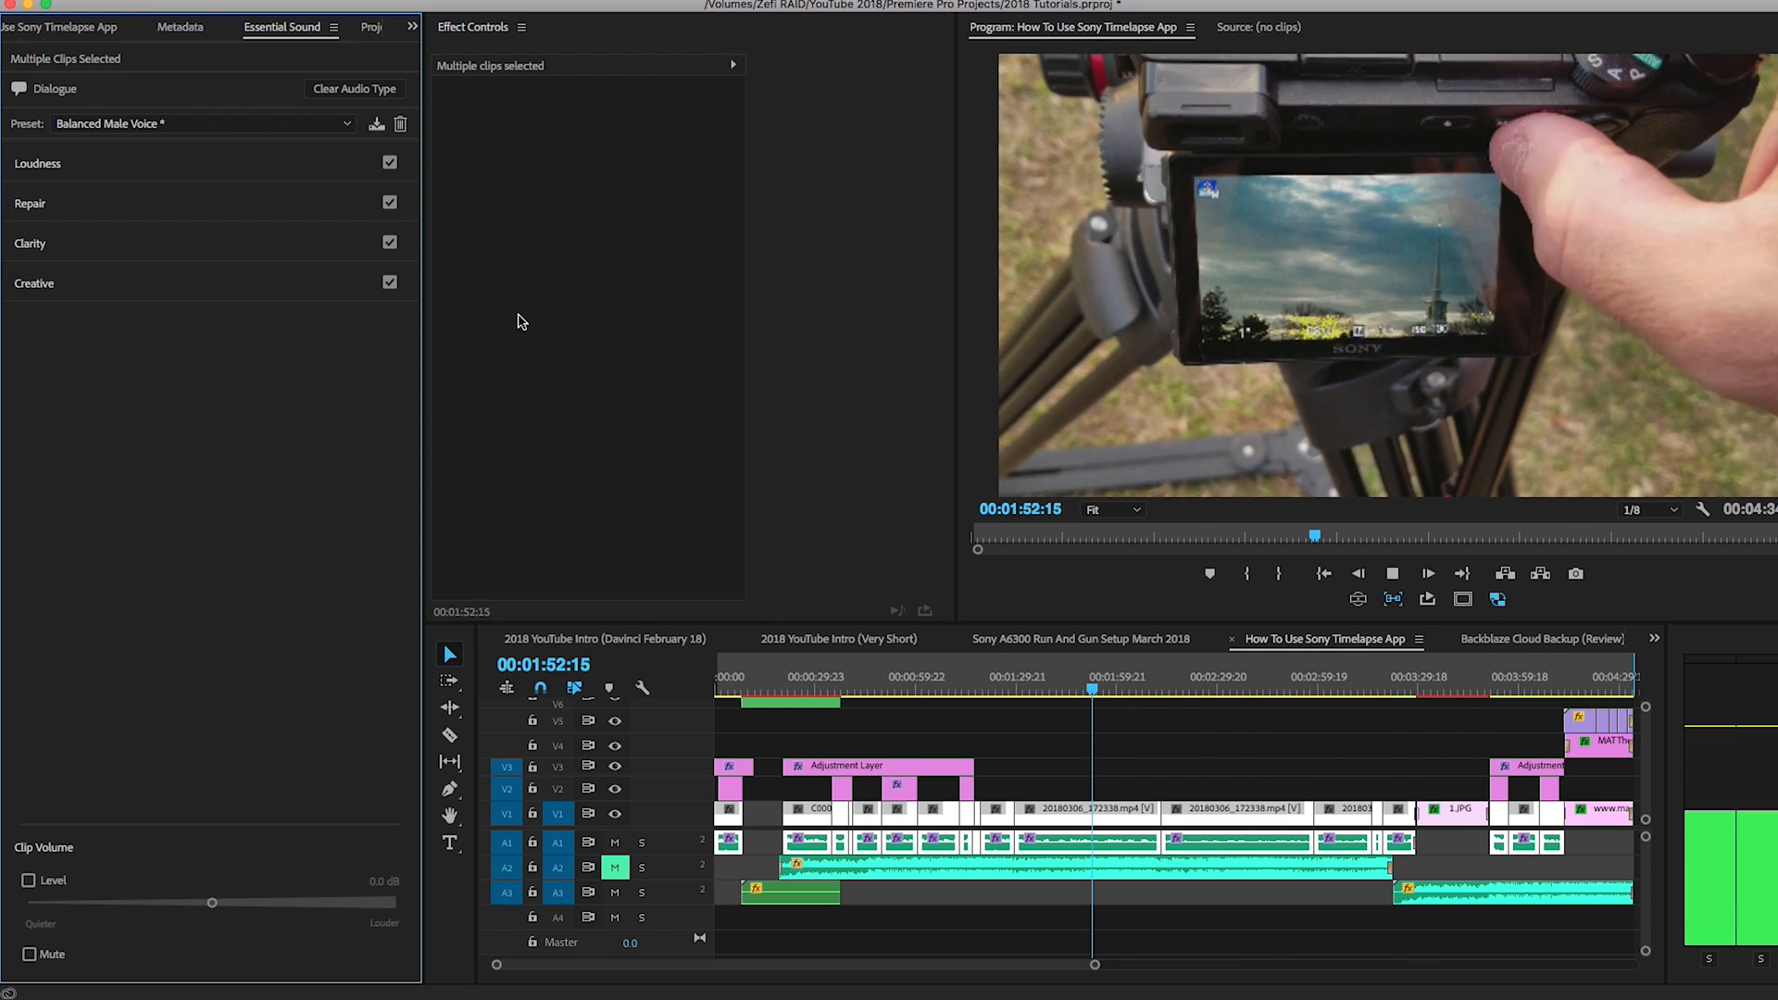
key("space")
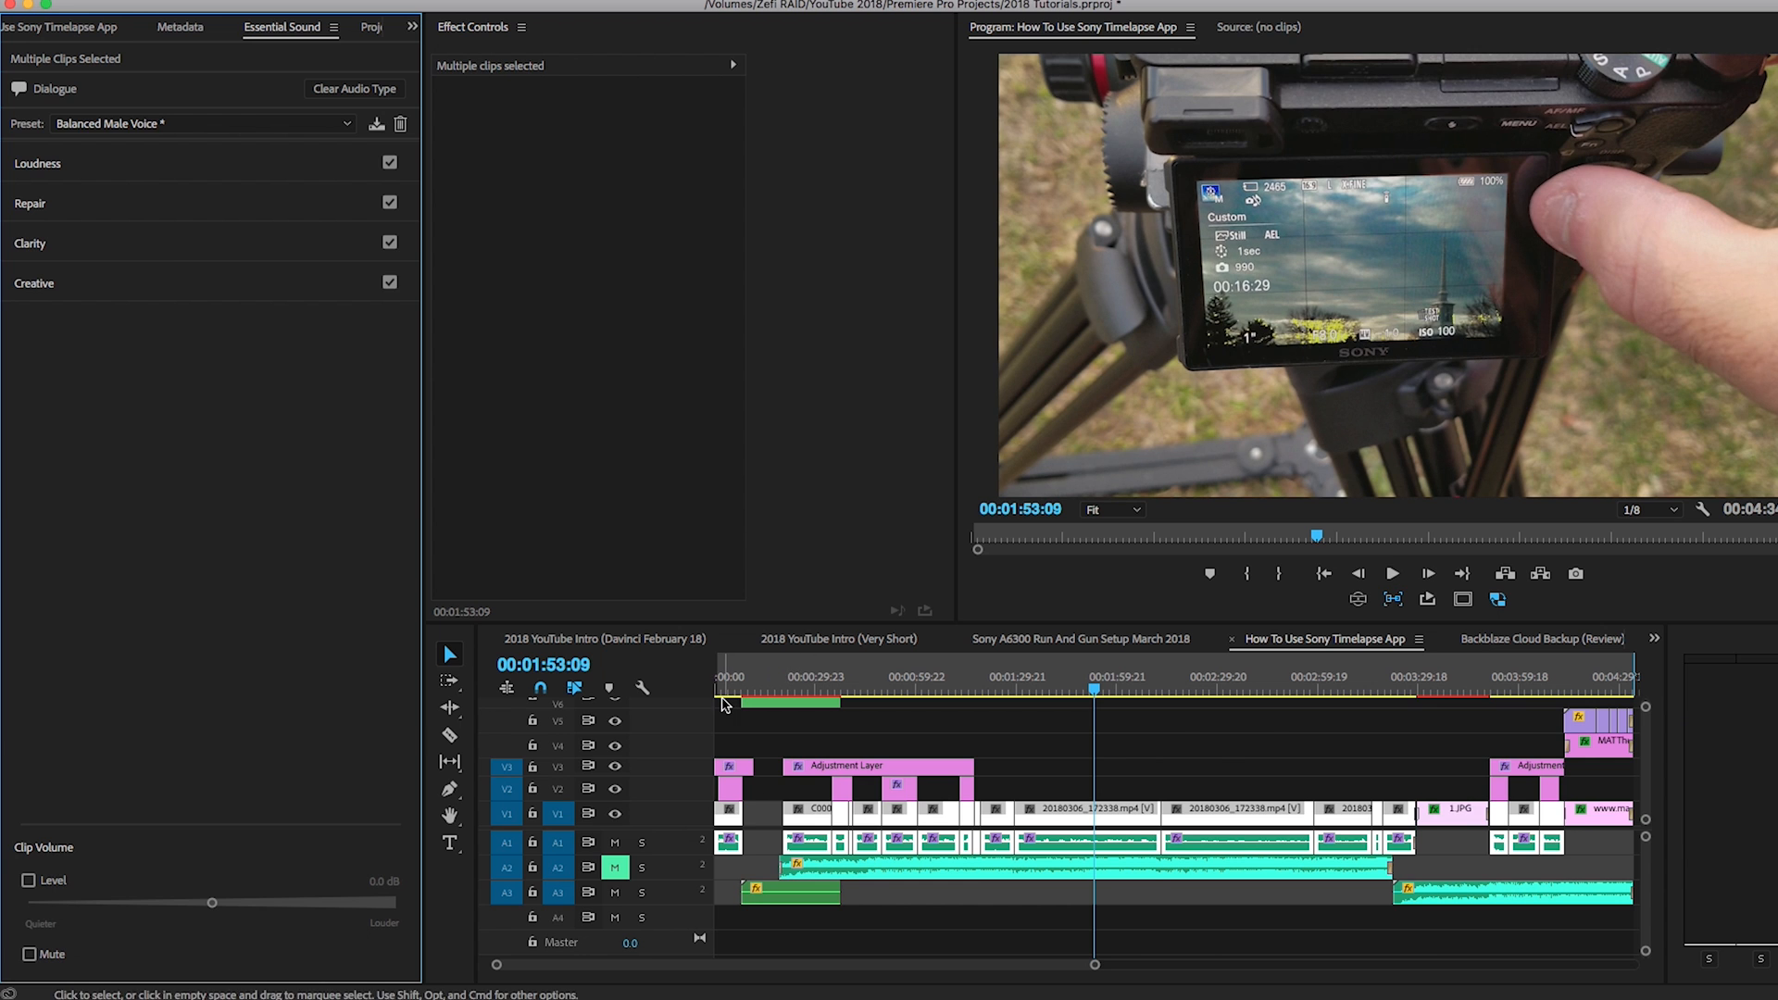
Play the talking-head opening from the start of the sequence to hear it with the dialogue settings applied
scroll(701, 719, "up", 8)
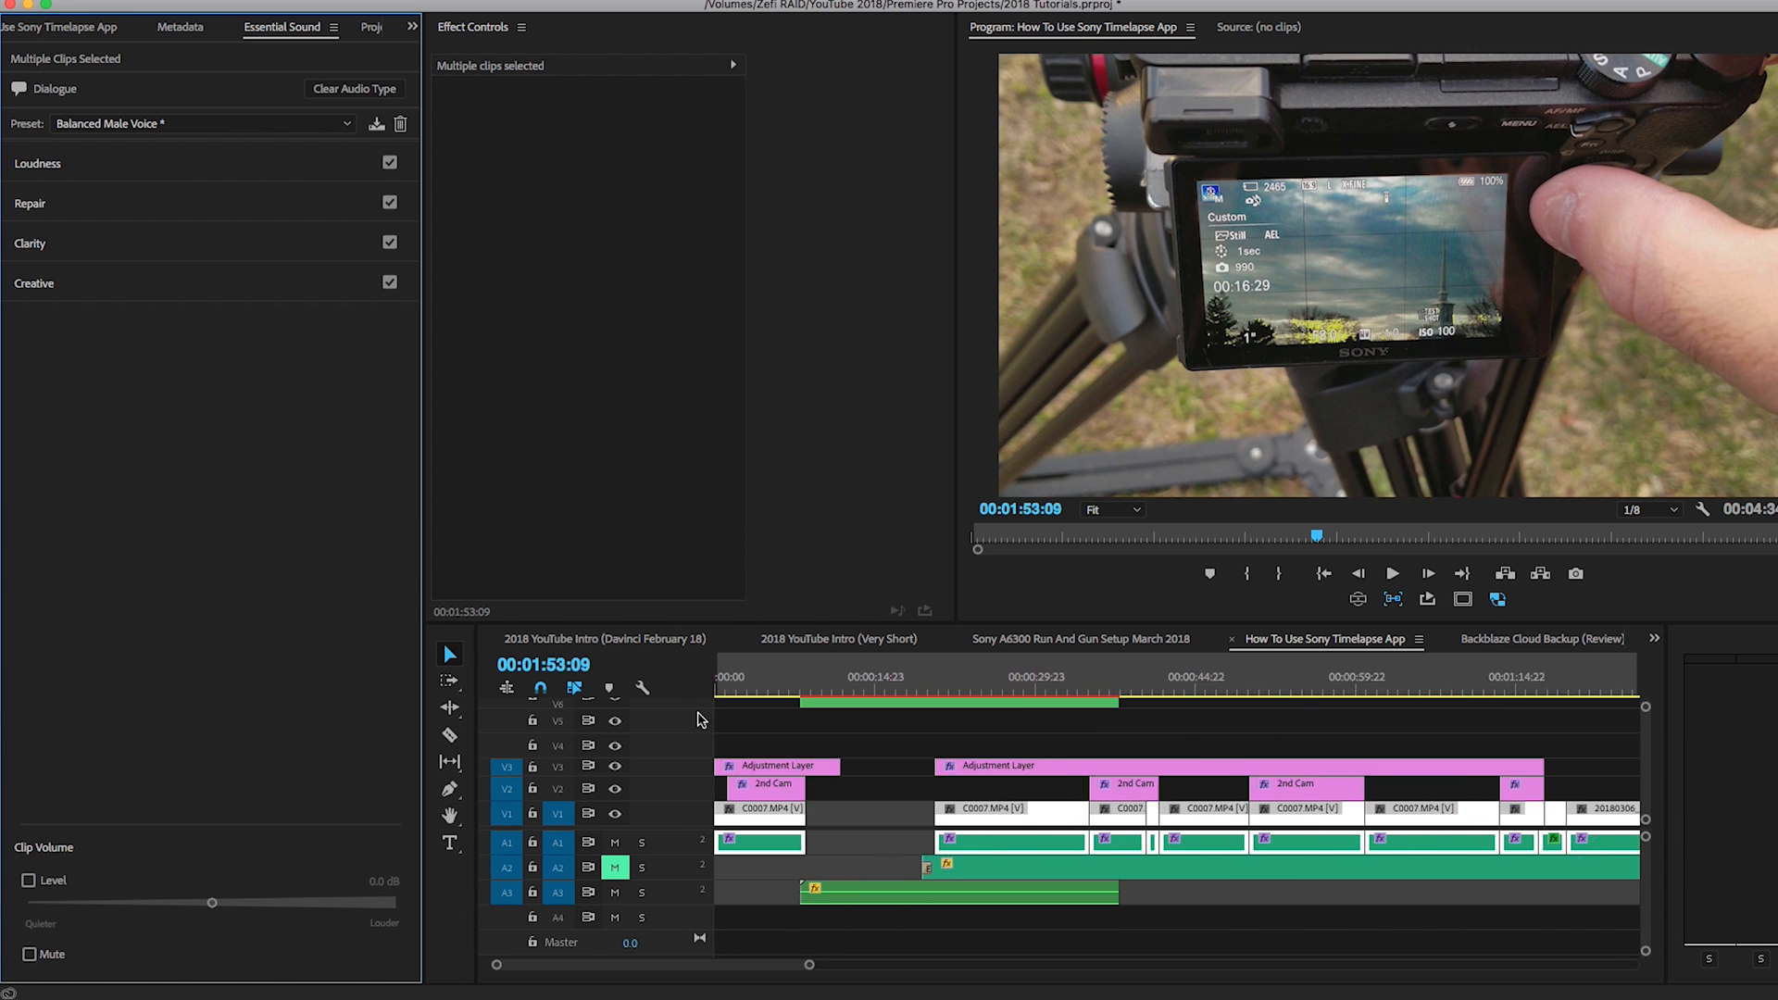
left_click_drag(776, 683, 688, 694)
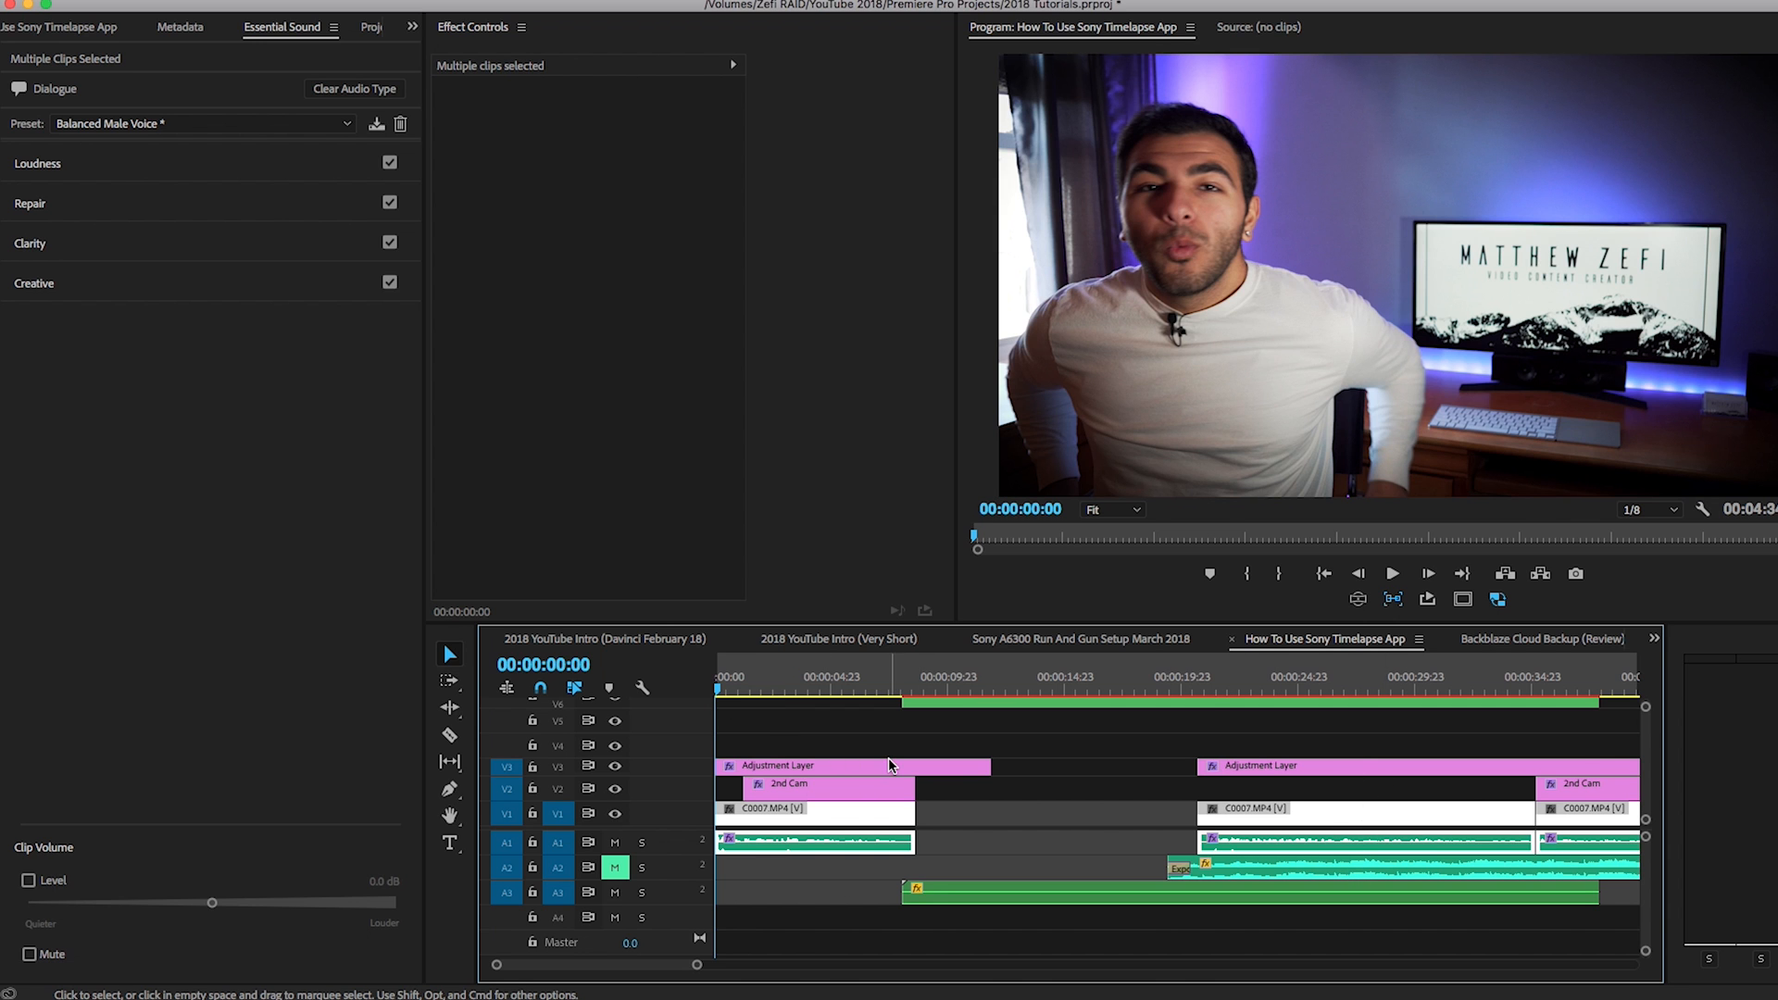
key("space")
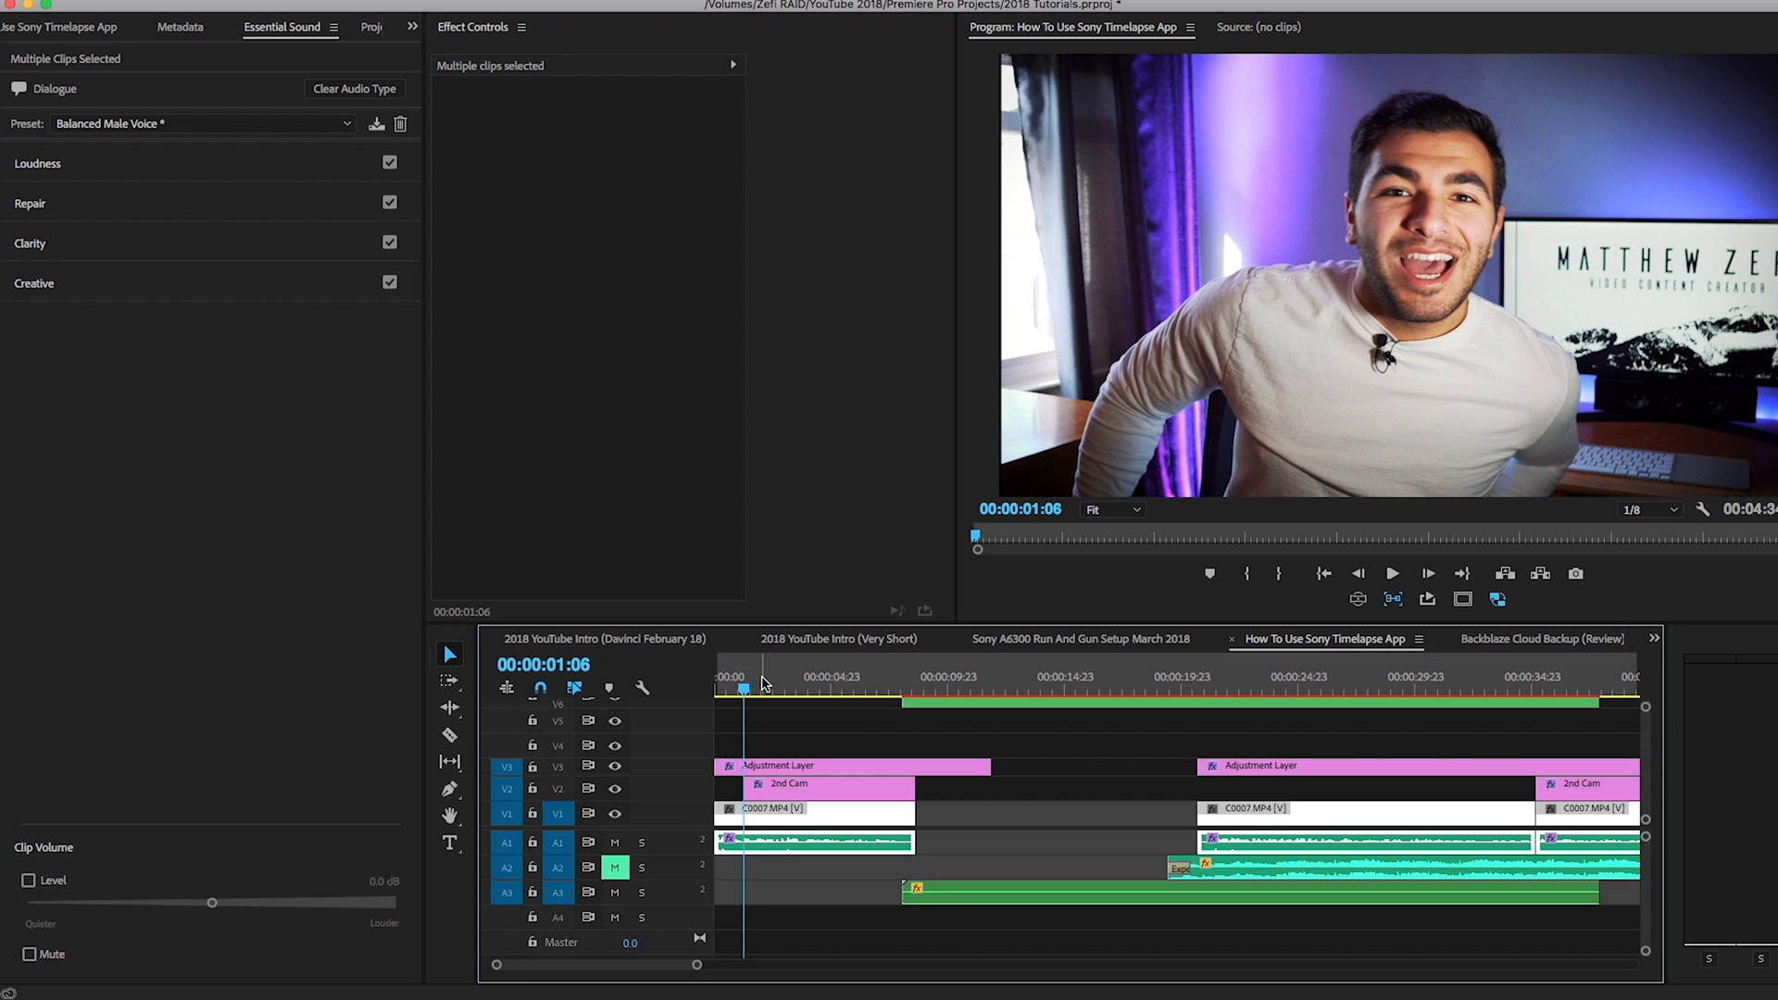
key("space")
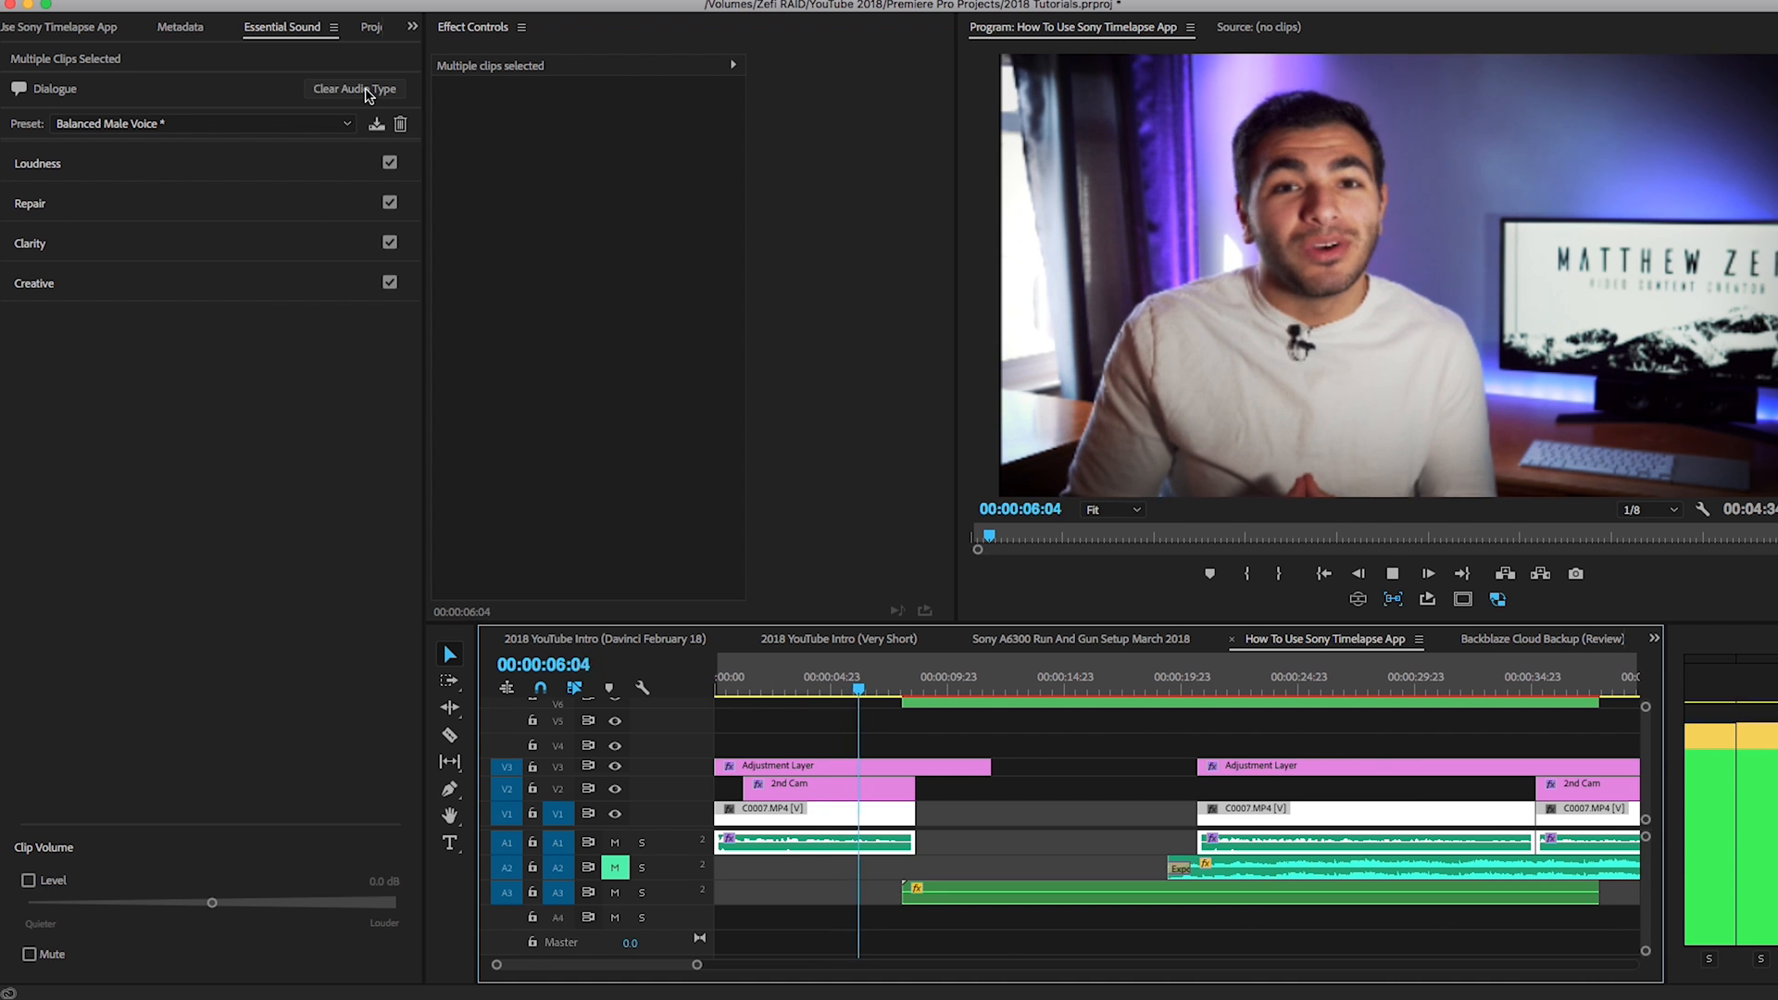
key("space")
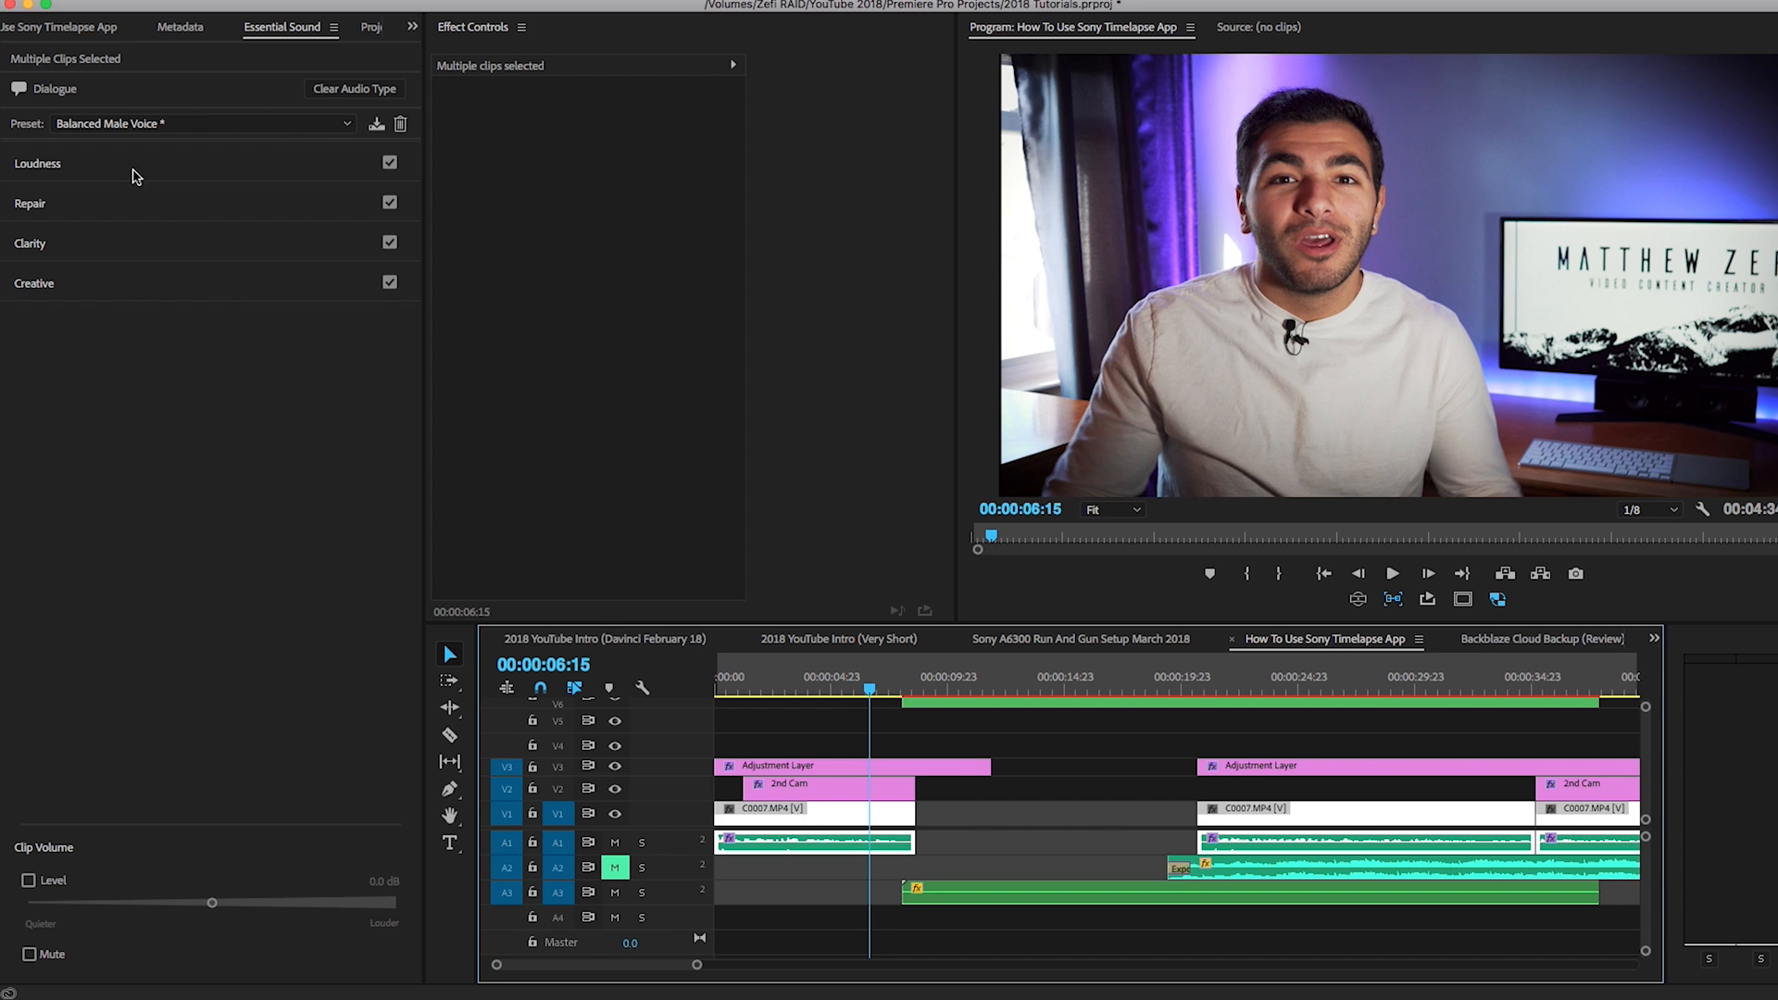
Clear the audio type from the selected voice clips and play the opening of the sequence without the enhancements
left_click(349, 93)
left_click(731, 696)
key("space")
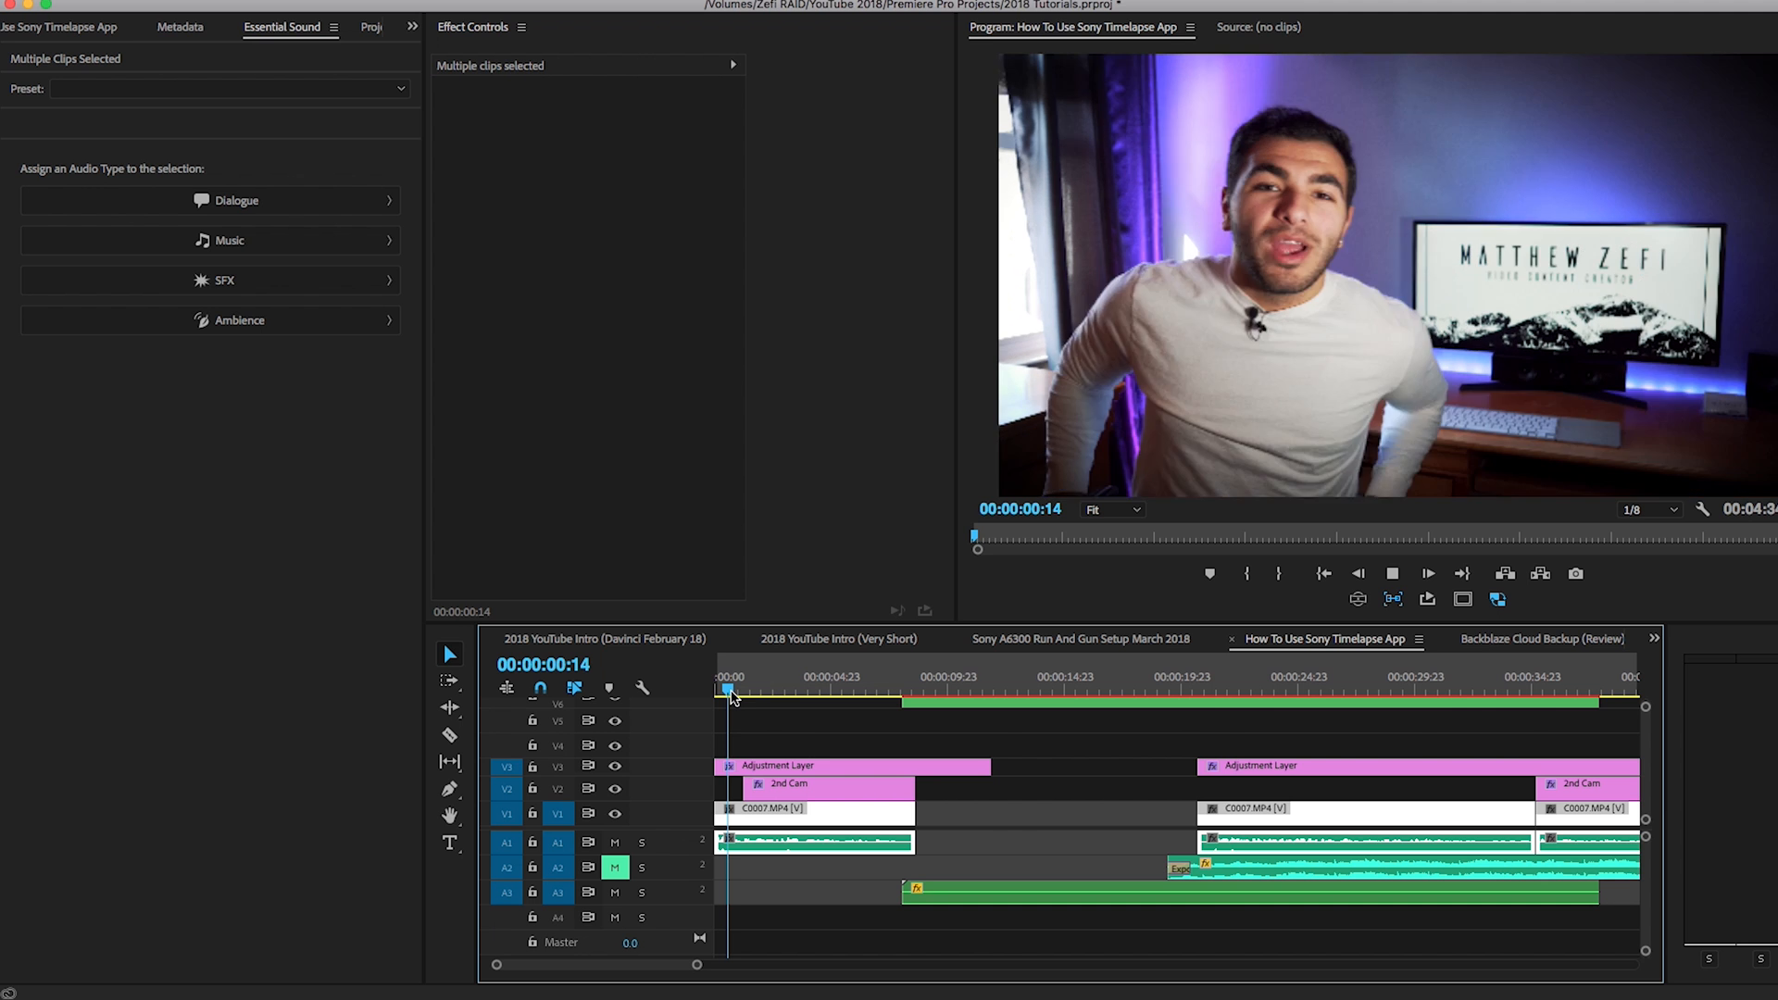